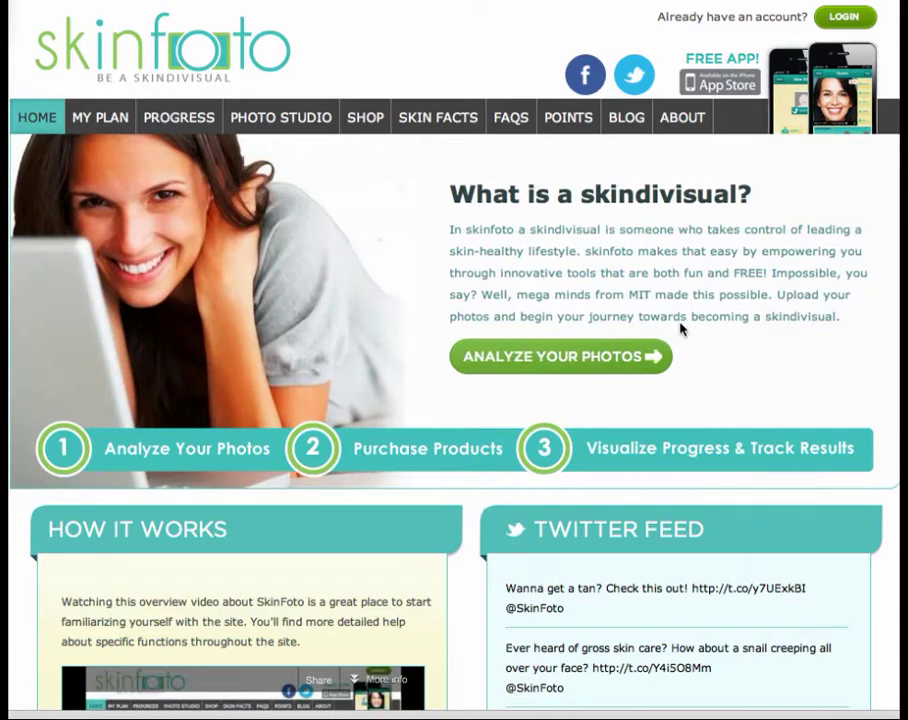
Begin photo analysis as a new user and name the album 'facial acne'.
{"action": "left_click", "coordinate": [609, 361]}
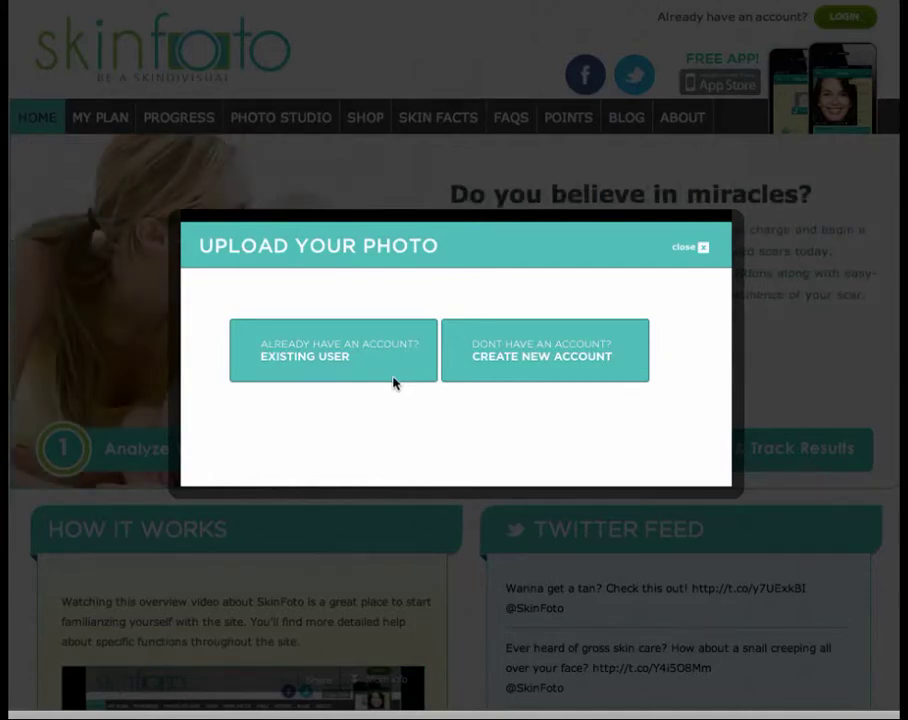
{"action": "left_click", "coordinate": [555, 357]}
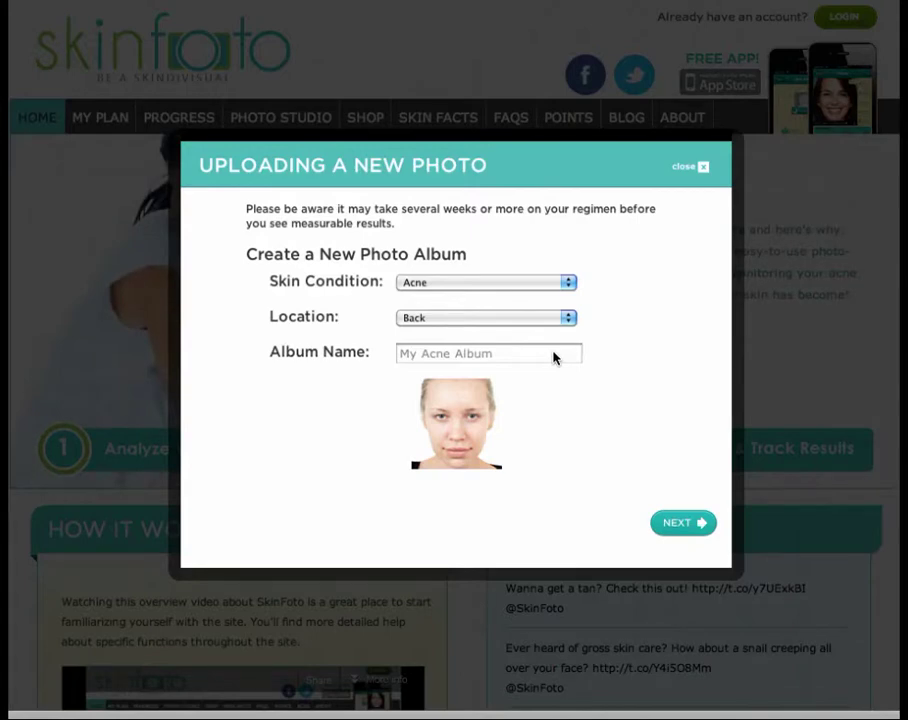
{"action": "left_click", "coordinate": [555, 357]}
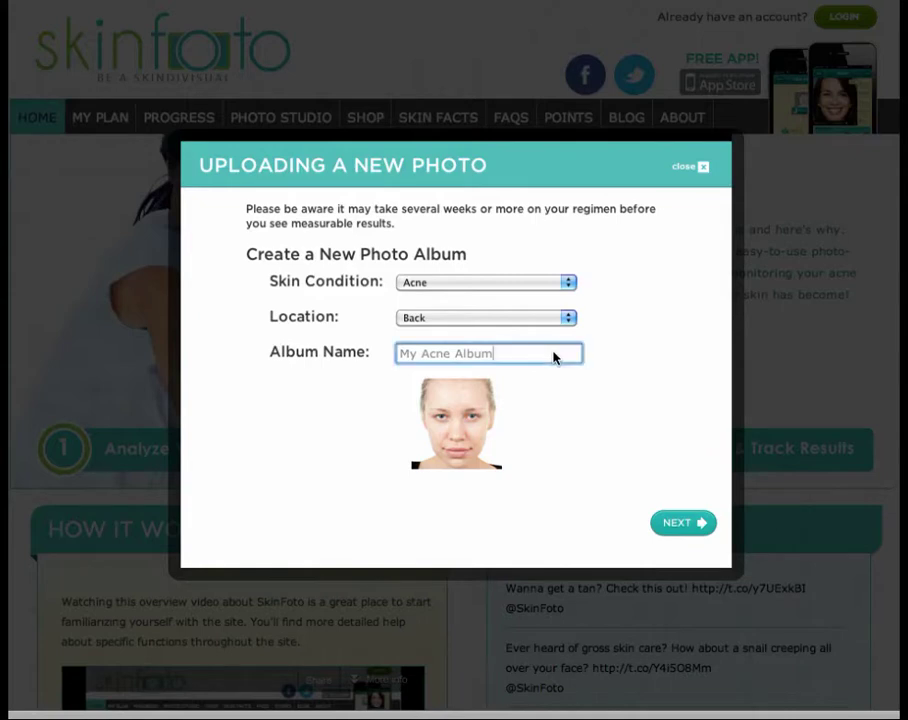
{"action": "key", "text": "BackSpace"}
{"action": "key", "text": "BackSpace"}
{"action": "key", "text": "BackSpace"}
{"action": "key", "text": "BackSpace"}
{"action": "key", "text": "BackSpace"}
{"action": "key", "text": "BackSpace"}
{"action": "key", "text": "BackSpace"}
{"action": "key", "text": "BackSpace"}
{"action": "key", "text": "BackSpace"}
{"action": "key", "text": "BackSpace"}
{"action": "key", "text": "BackSpace"}
{"action": "key", "text": "BackSpace"}
{"action": "key", "text": "BackSpace"}
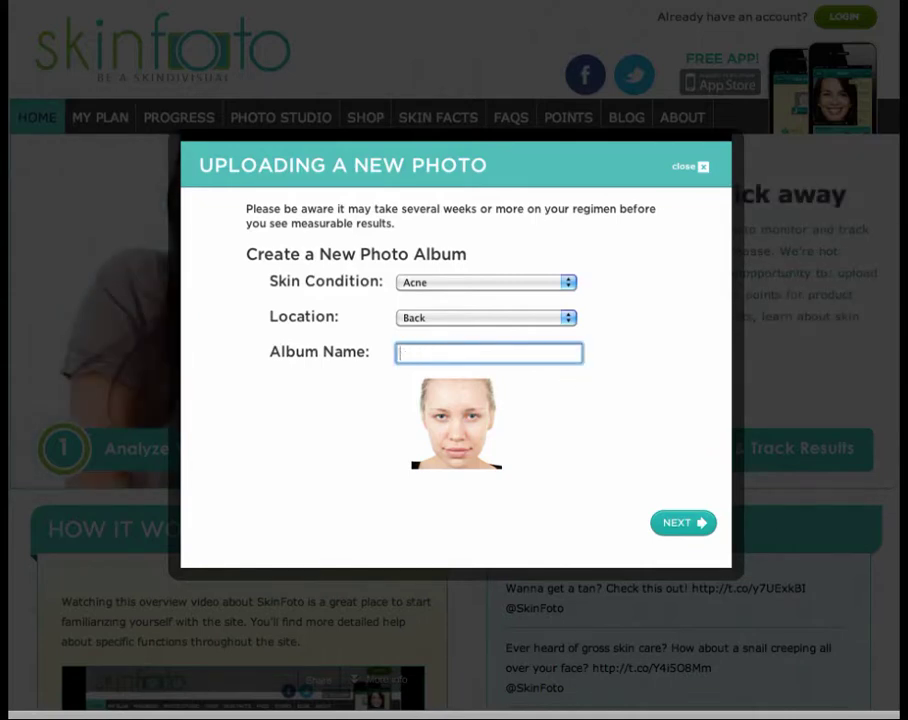
{"action": "type", "text": "facial acne"}
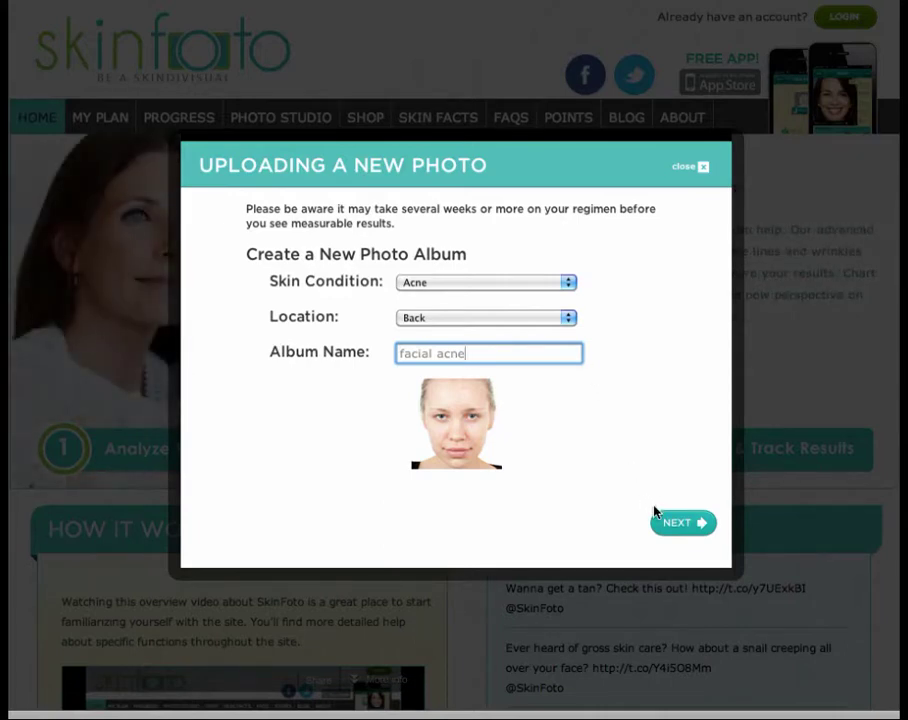
{"action": "left_click", "coordinate": [568, 284]}
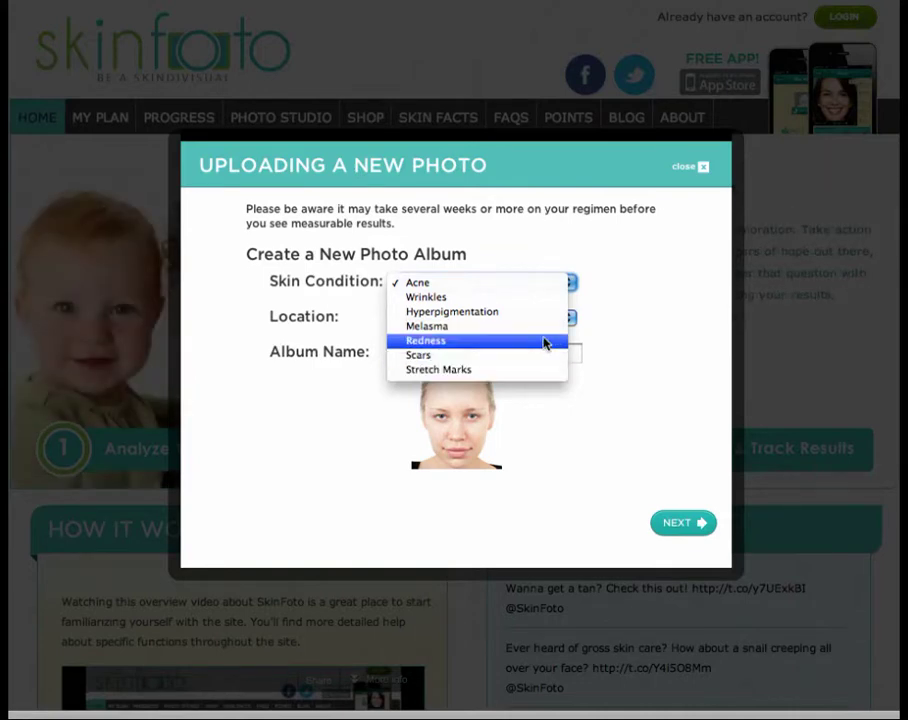
Keep Acne as the skin condition, set the location to Face, and continue to upload.
{"action": "left_click", "coordinate": [524, 288]}
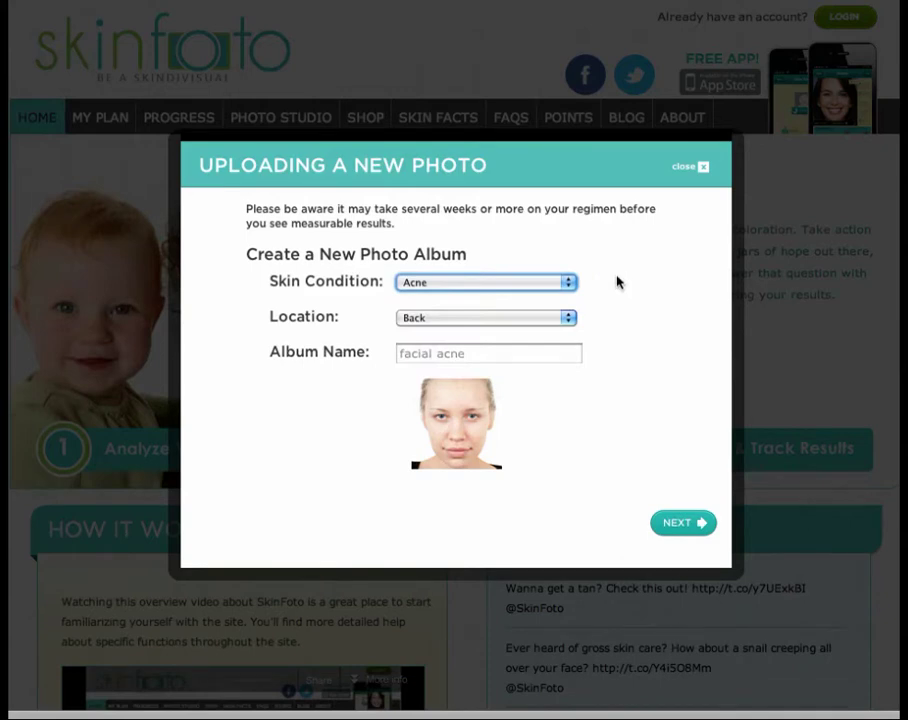
{"action": "left_click", "coordinate": [568, 318]}
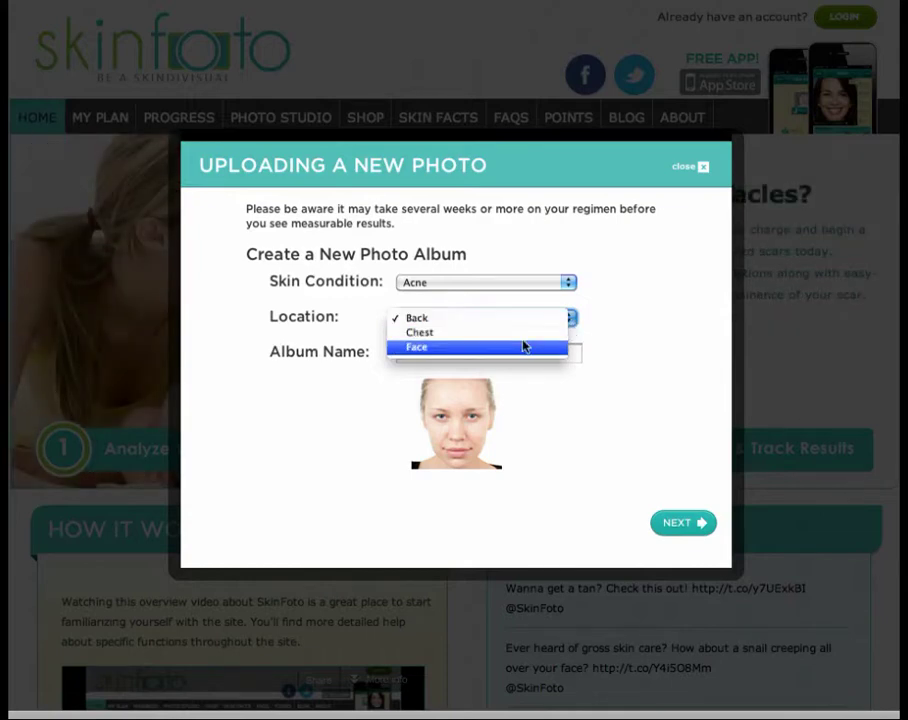
{"action": "left_click", "coordinate": [524, 347]}
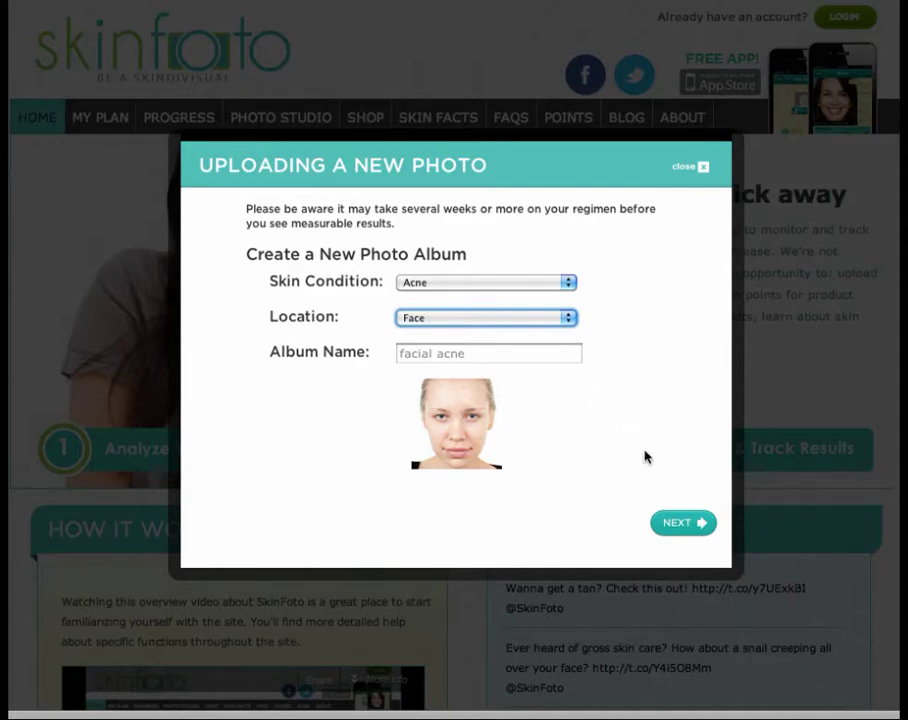
{"action": "left_click", "coordinate": [676, 523]}
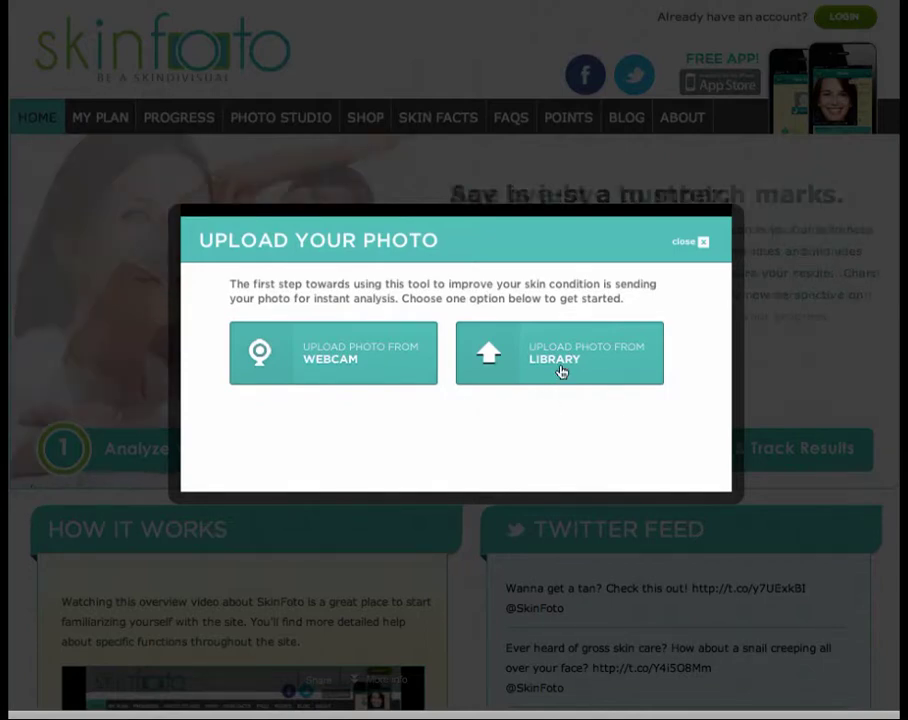
Upload the blonde woman's face photo from the ACNE folder on the computer.
{"action": "left_click", "coordinate": [561, 372]}
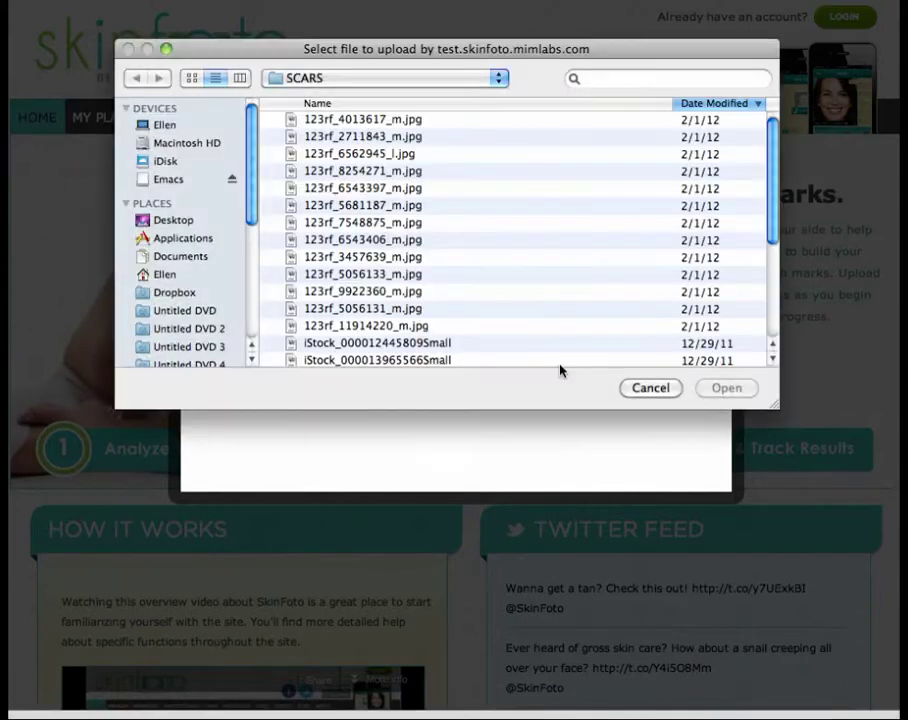
{"action": "left_click", "coordinate": [499, 80]}
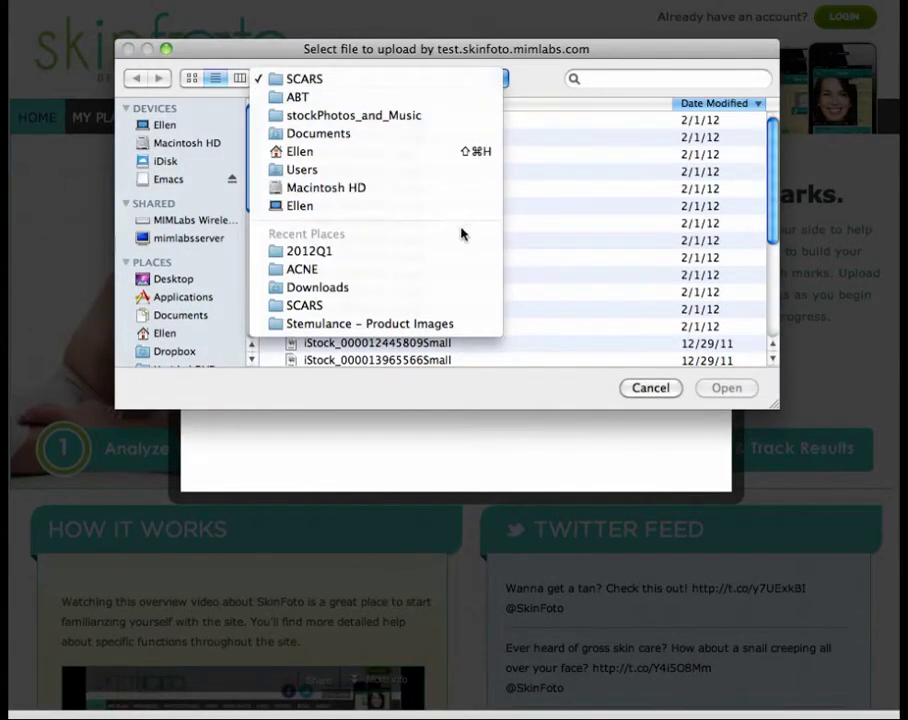
{"action": "left_click", "coordinate": [460, 269]}
{"action": "scroll", "coordinate": [493, 157], "scroll_direction": "down", "scroll_amount": 2}
{"action": "scroll", "coordinate": [493, 157], "scroll_direction": "down", "scroll_amount": 3}
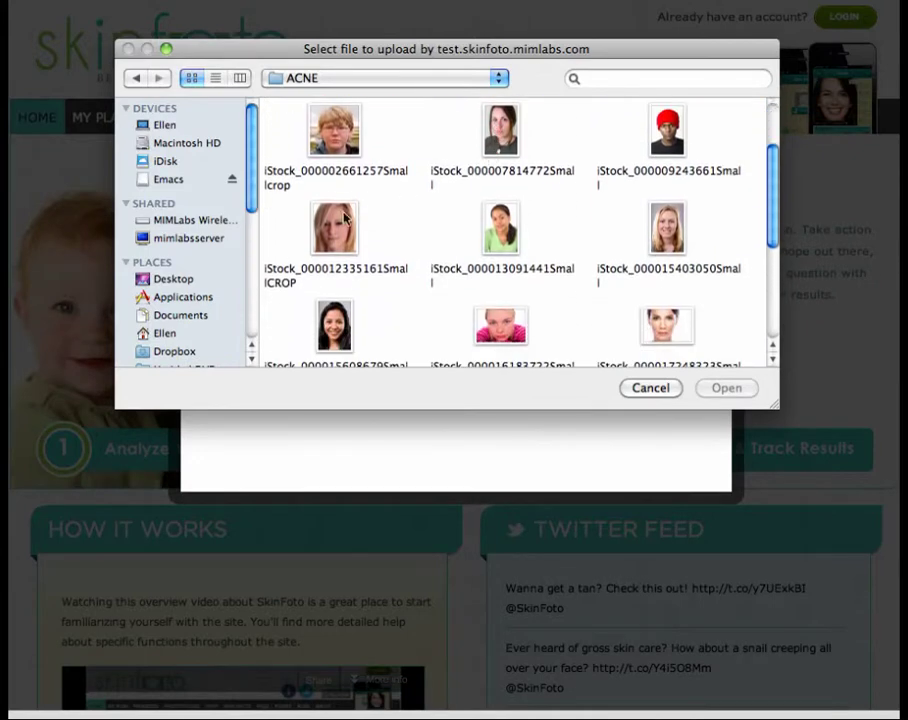
{"action": "left_click", "coordinate": [334, 232]}
{"action": "left_click", "coordinate": [726, 388]}
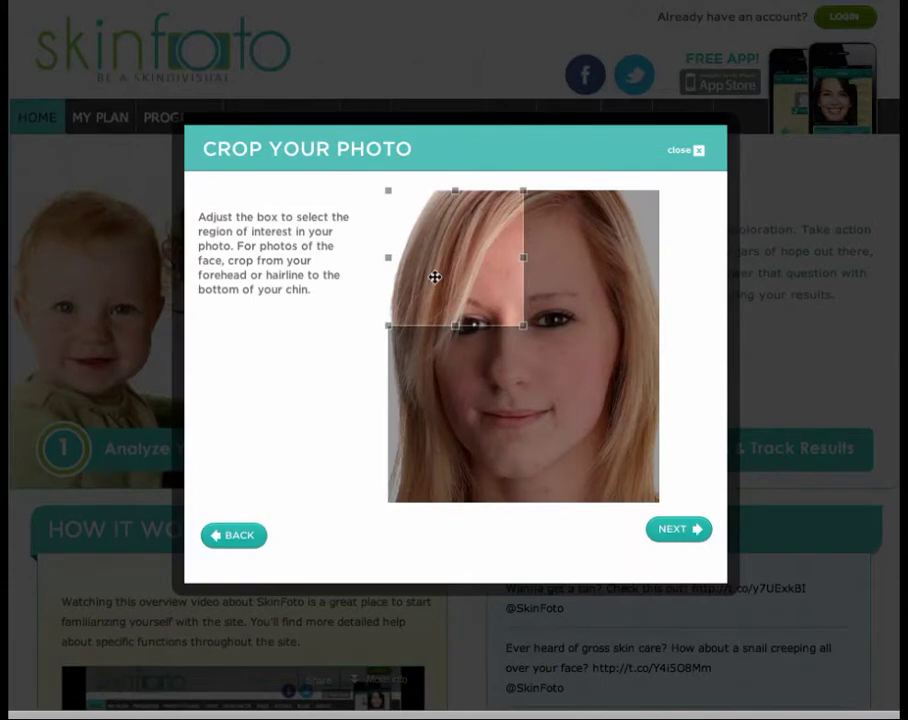
Crop the photo to cover the face from forehead to chin and submit it for analysis.
{"action": "mouse_move", "coordinate": [438, 284]}
{"action": "left_mouse_down"}
{"action": "mouse_move", "coordinate": [453, 304]}
{"action": "mouse_move", "coordinate": [429, 272]}
{"action": "left_mouse_up"}
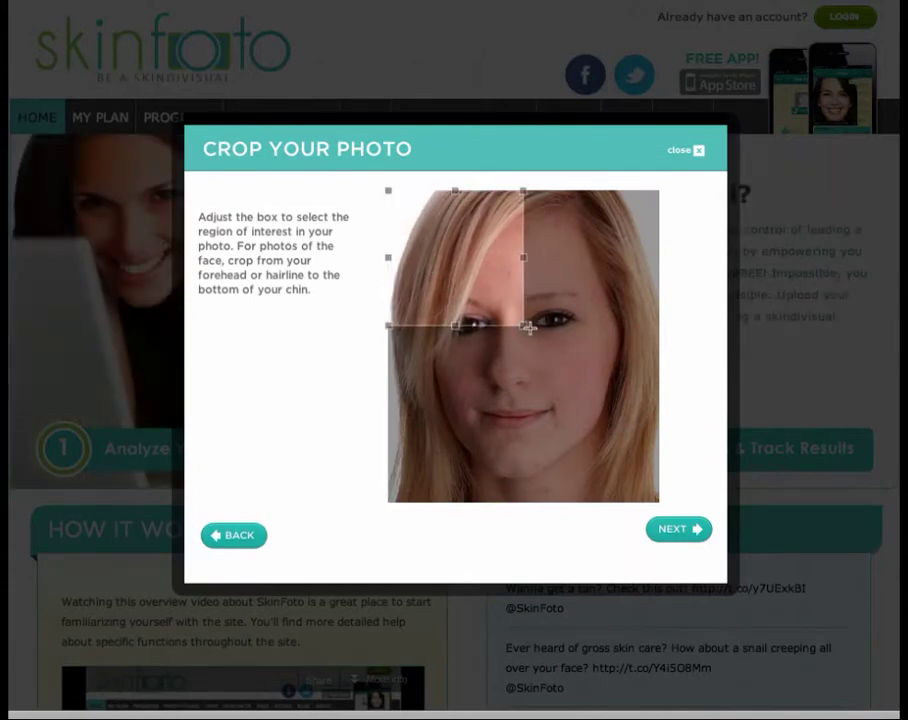
{"action": "left_click_drag", "start_coordinate": [527, 326], "coordinate": [614, 482]}
{"action": "left_click_drag", "start_coordinate": [620, 428], "coordinate": [626, 473]}
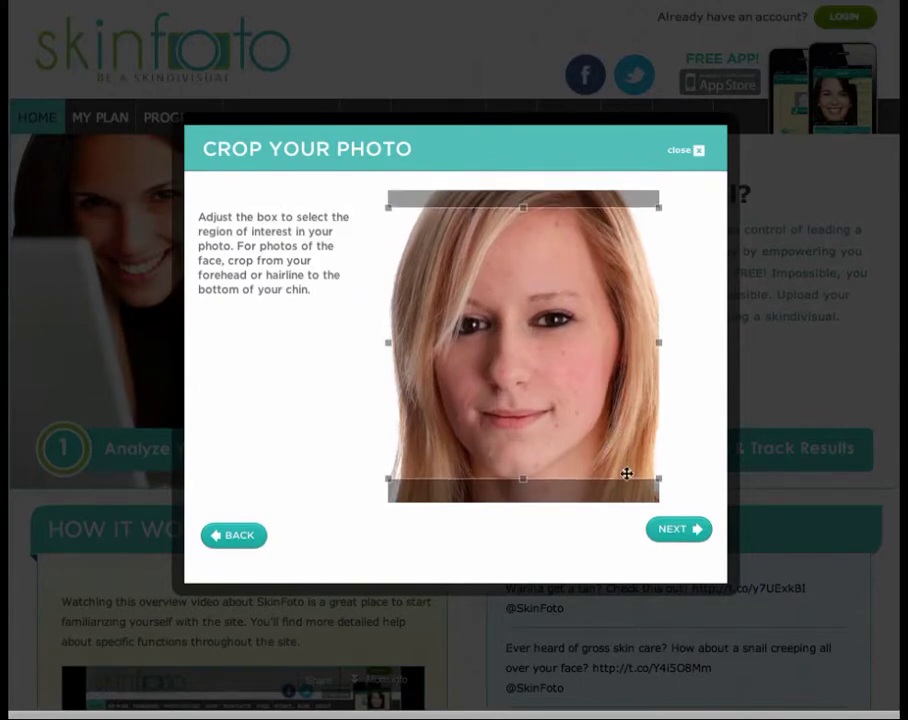
{"action": "left_click", "coordinate": [676, 533]}
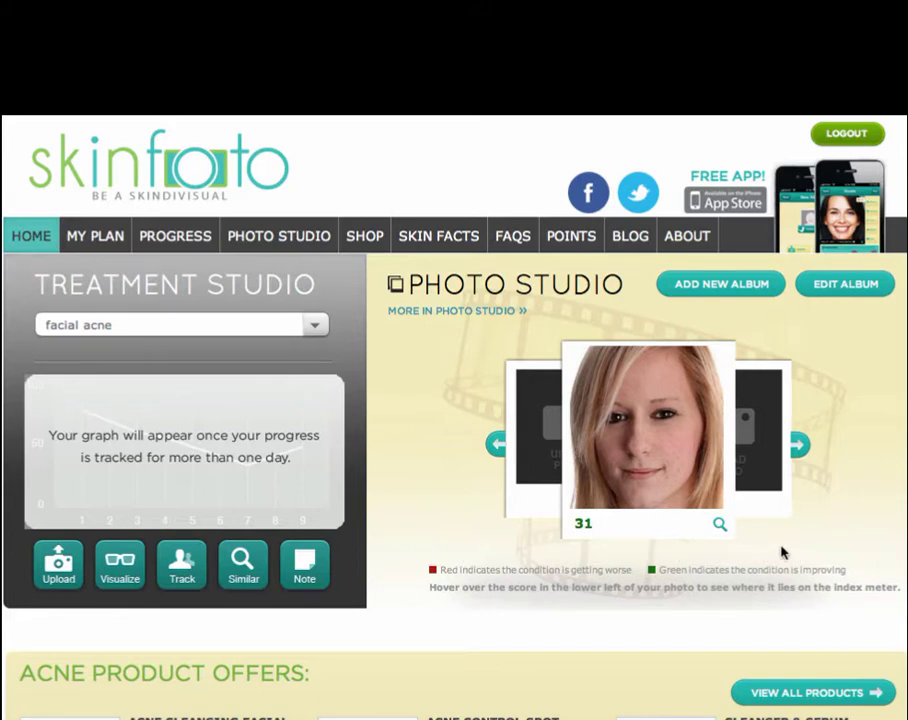
Choose My Acne Album in the Treatment Studio to show its March 4–9, 2012 score chart.
{"action": "mouse_move", "coordinate": [588, 532]}
{"action": "left_click", "coordinate": [316, 328]}
{"action": "left_click", "coordinate": [128, 356]}
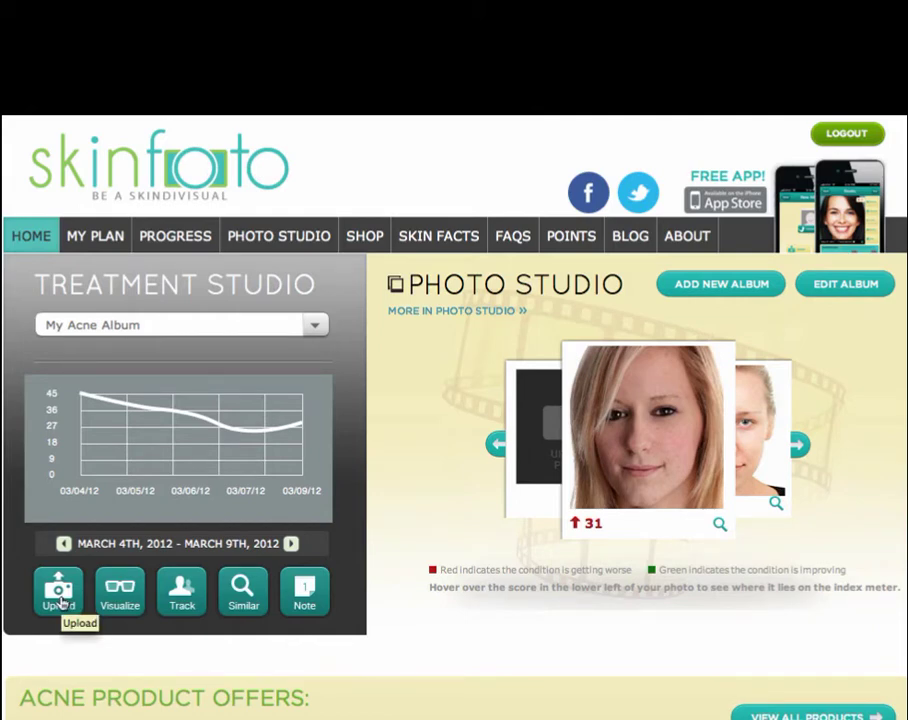
Preview the face with clearer skin, then show the three people with the closest index scores.
{"action": "left_click", "coordinate": [121, 600]}
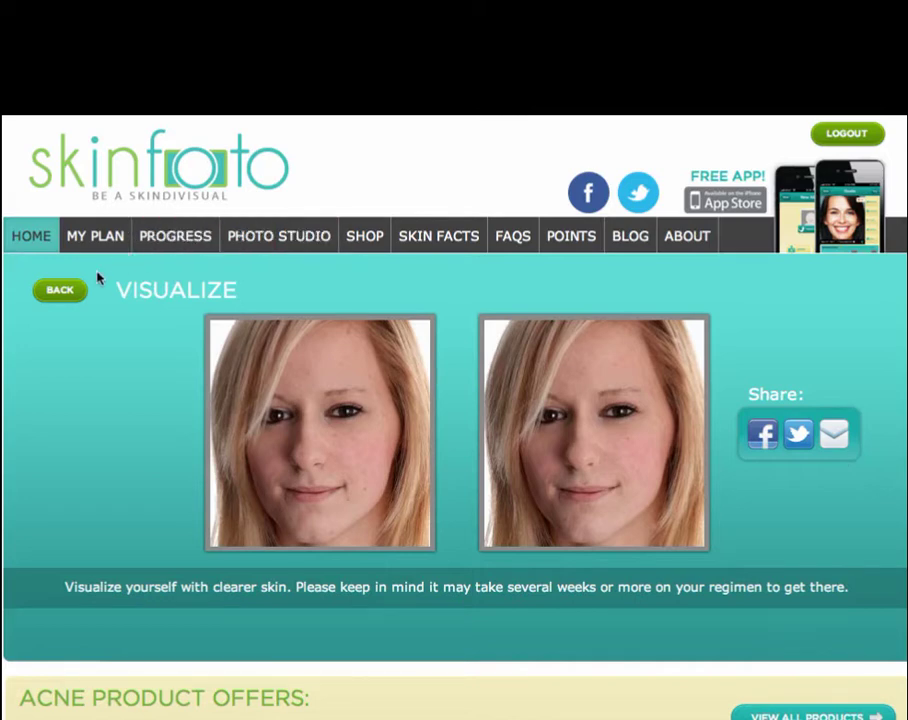
{"action": "left_click", "coordinate": [60, 292]}
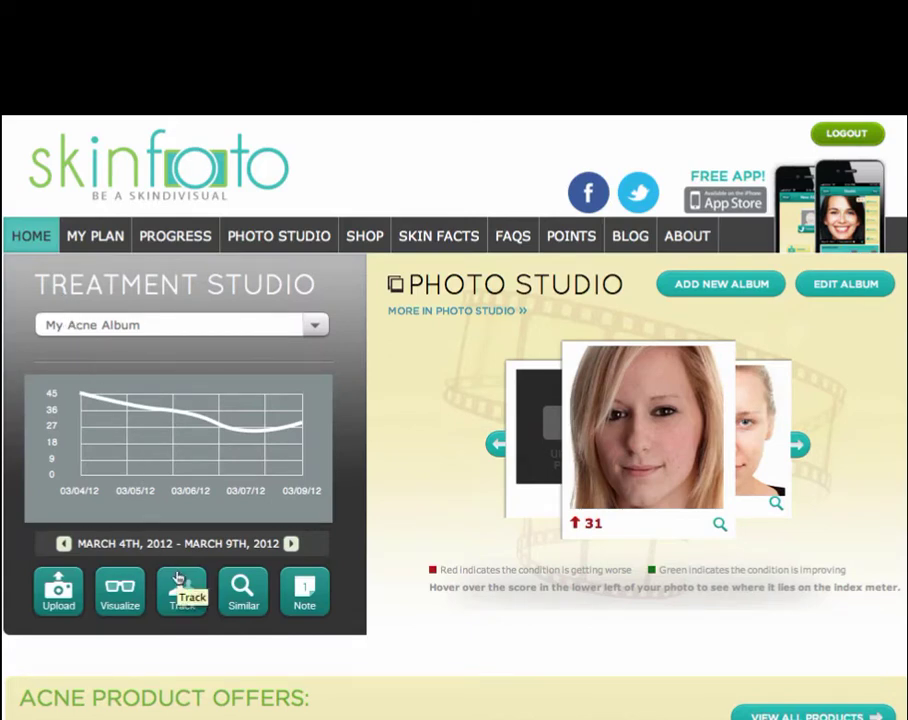
{"action": "left_click", "coordinate": [248, 600]}
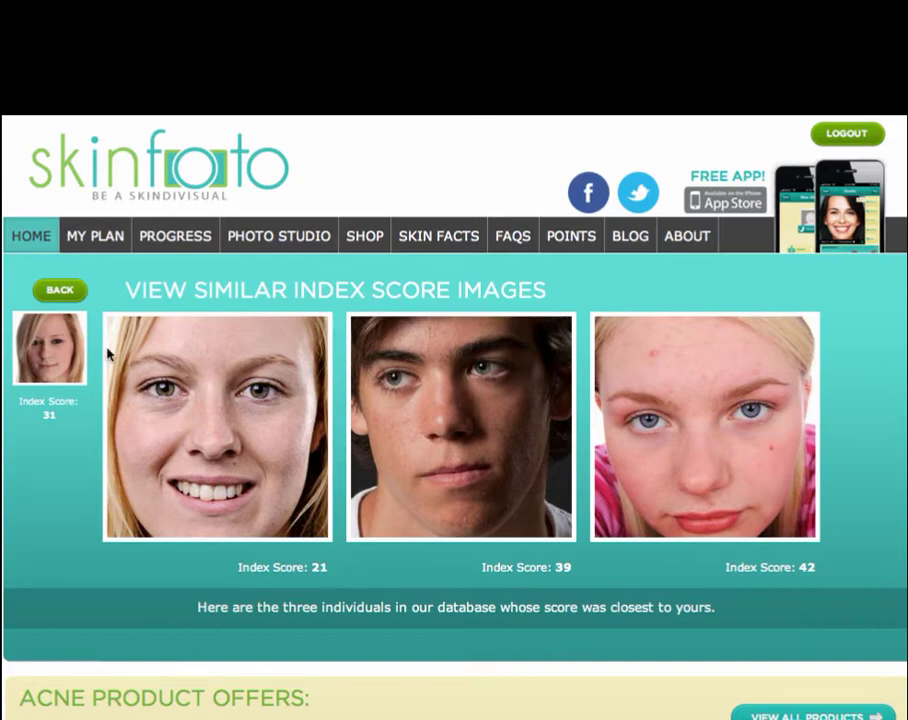
Save a note on the photo: 'Keep up the good work! Look how good your skin can look…'.
{"action": "left_click", "coordinate": [64, 294]}
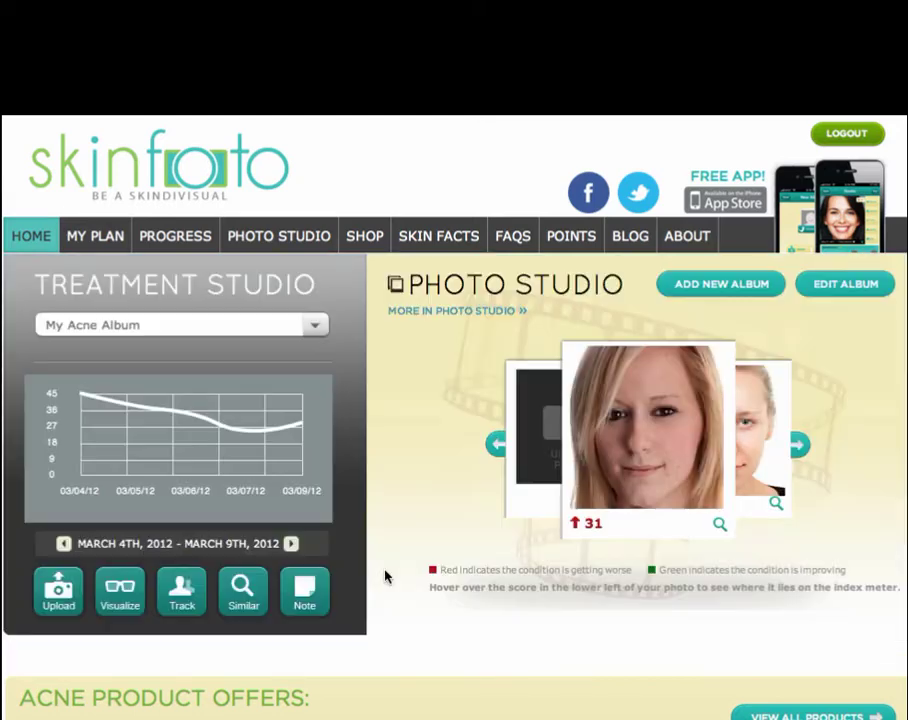
{"action": "left_click", "coordinate": [315, 592]}
{"action": "left_click", "coordinate": [371, 376]}
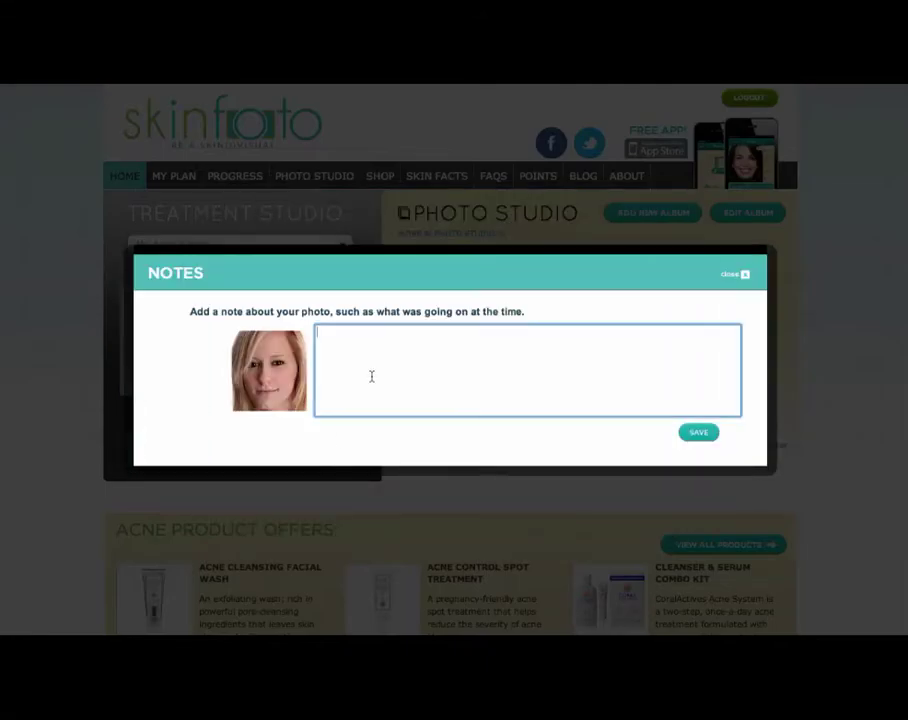
{"action": "type", "text": "Keep up the good w"}
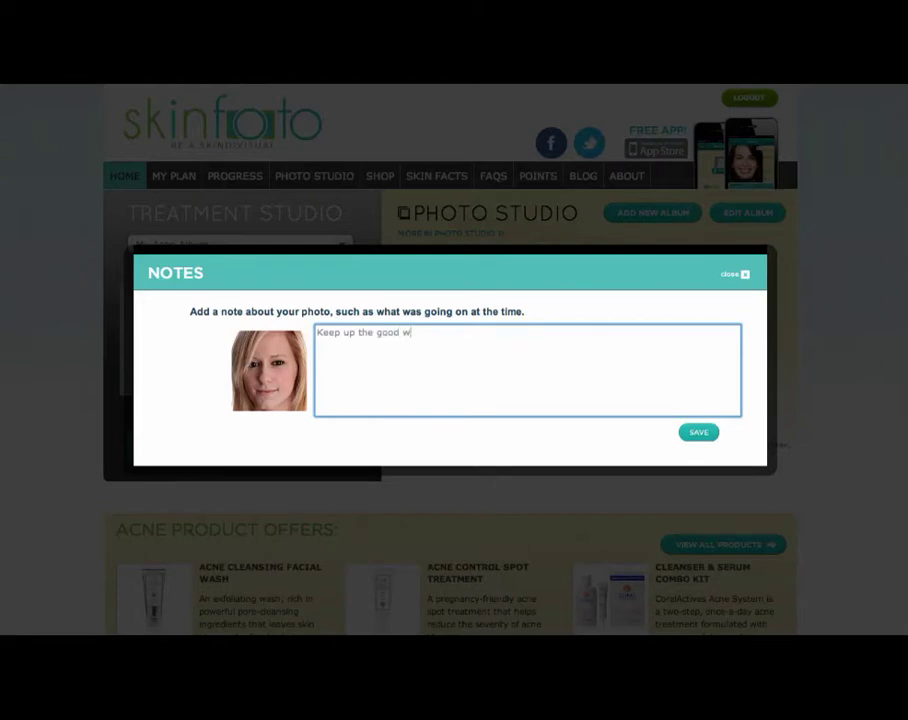
{"action": "type", "text": "ork! Look how good your skin c"}
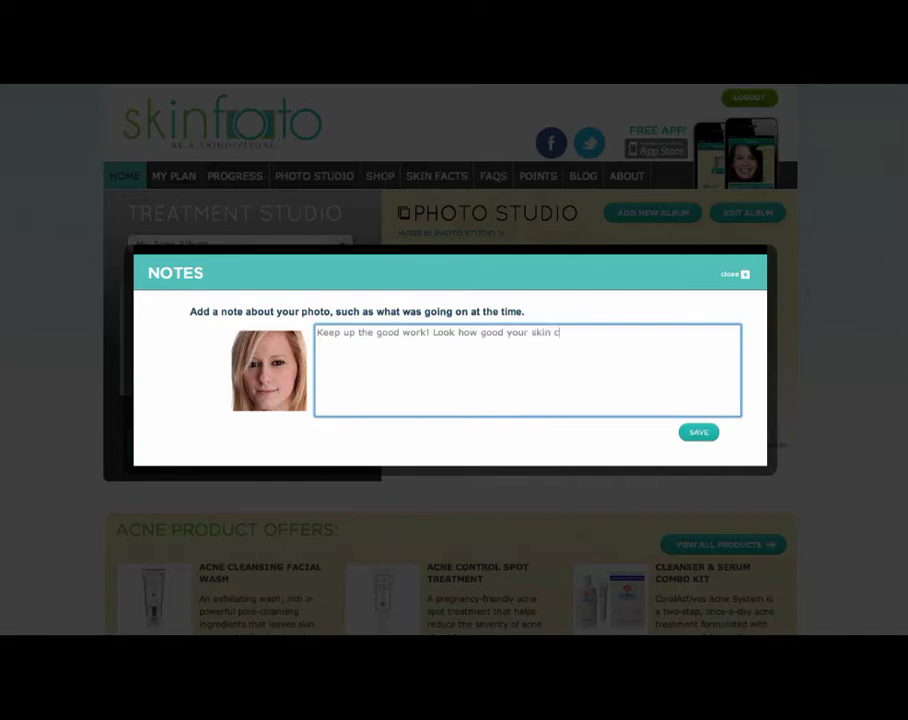
{"action": "type", "text": "an look when you regularly foll"}
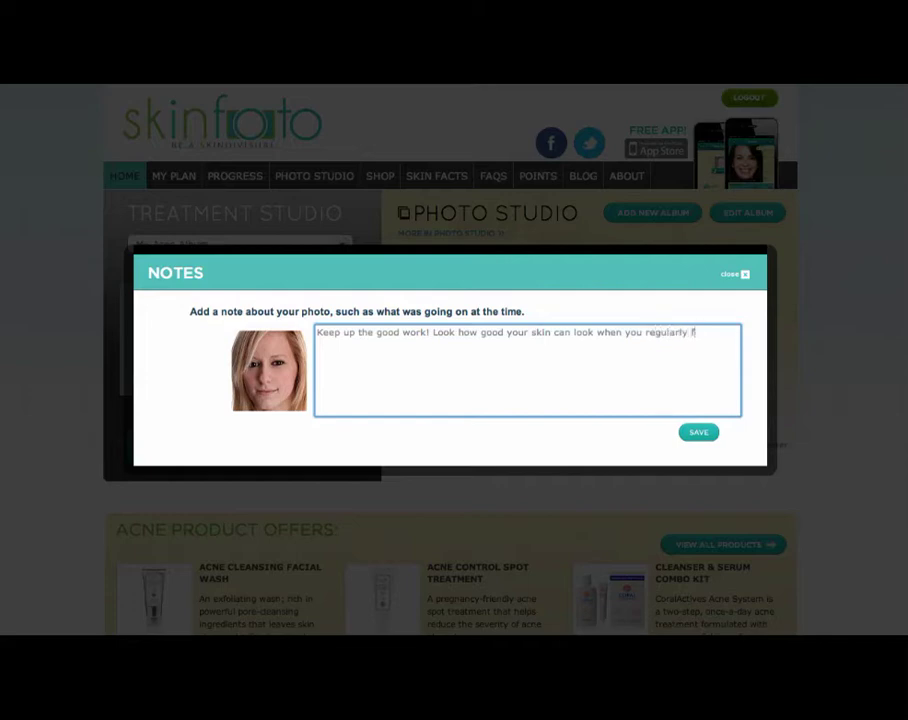
{"action": "type", "text": "ow your plan ;-)"}
{"action": "left_click", "coordinate": [697, 433]}
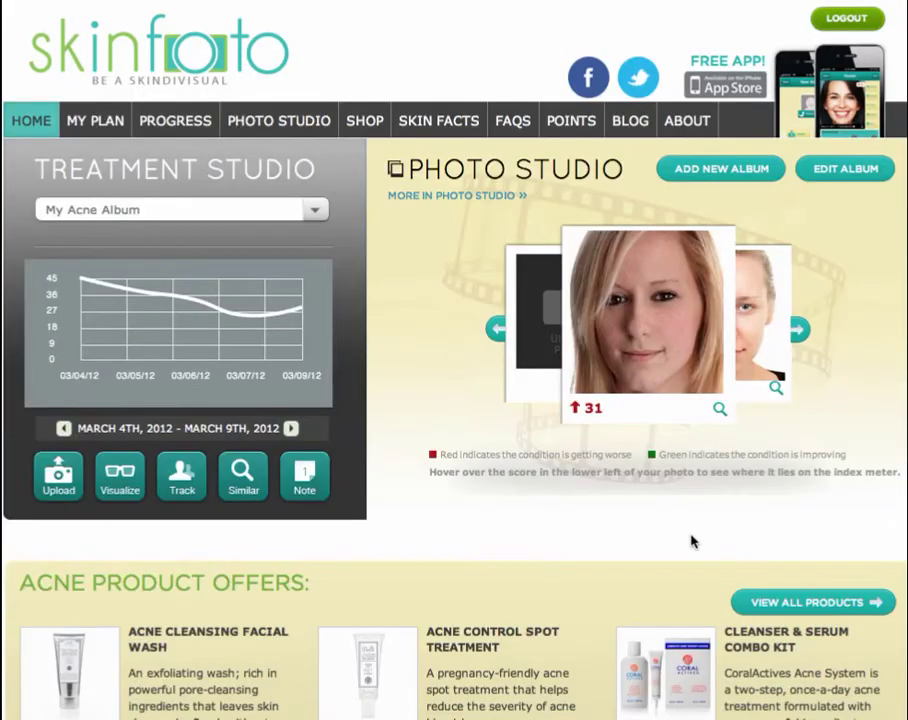
Log product use as yes for Mar 28–31, yesterday and today, and no for Sunday Apr 1.
{"action": "scroll", "coordinate": [690, 541], "scroll_direction": "down", "scroll_amount": 4}
{"action": "scroll", "coordinate": [688, 541], "scroll_direction": "down", "scroll_amount": 1}
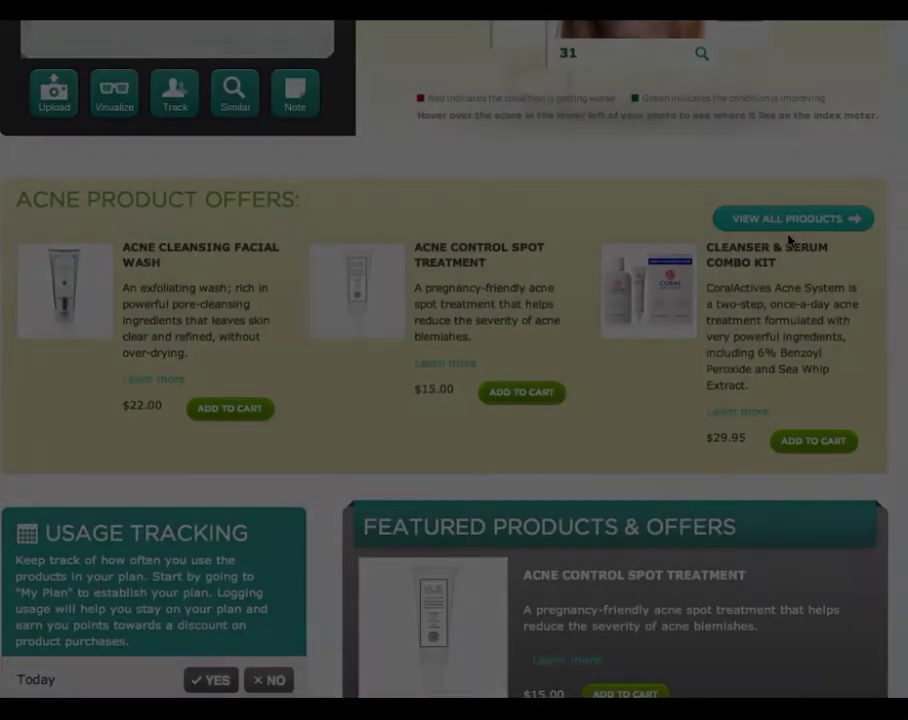
{"action": "scroll", "coordinate": [785, 240], "scroll_direction": "down", "scroll_amount": 3}
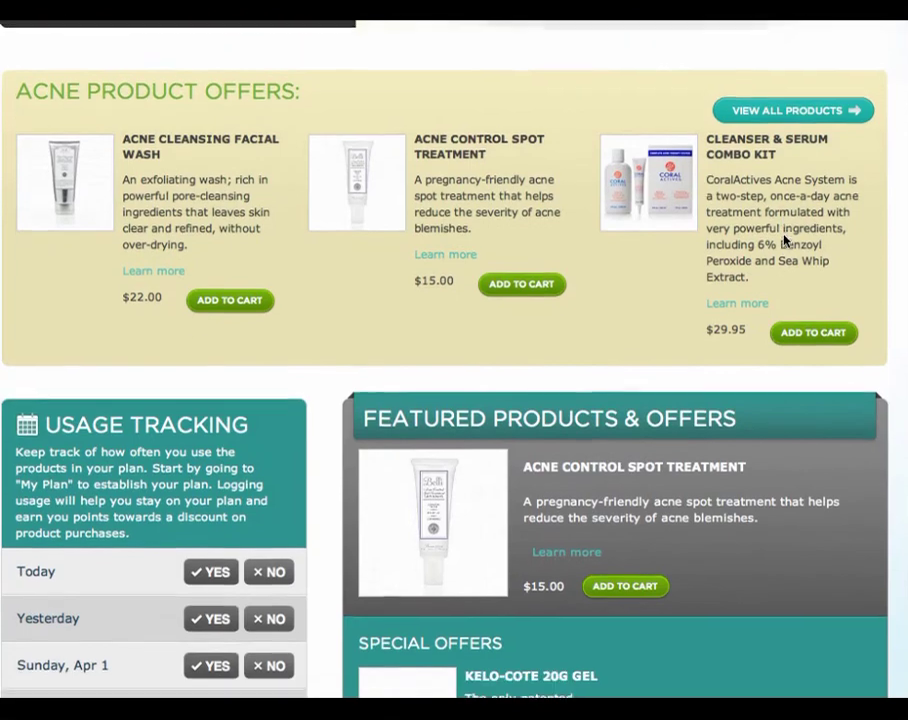
{"action": "scroll", "coordinate": [785, 240], "scroll_direction": "down", "scroll_amount": 2}
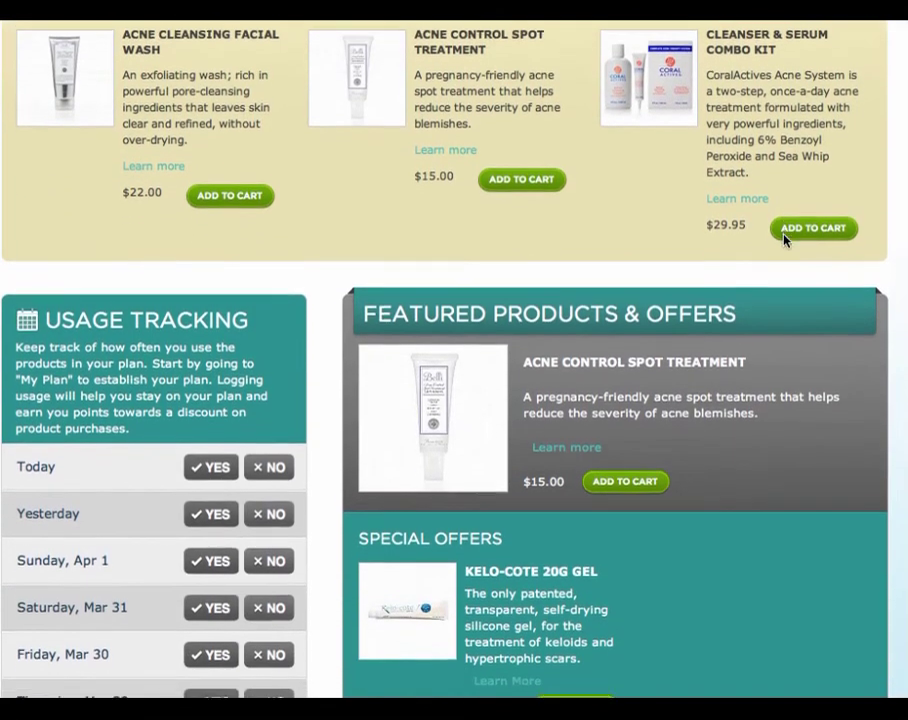
{"action": "scroll", "coordinate": [785, 240], "scroll_direction": "down", "scroll_amount": 3}
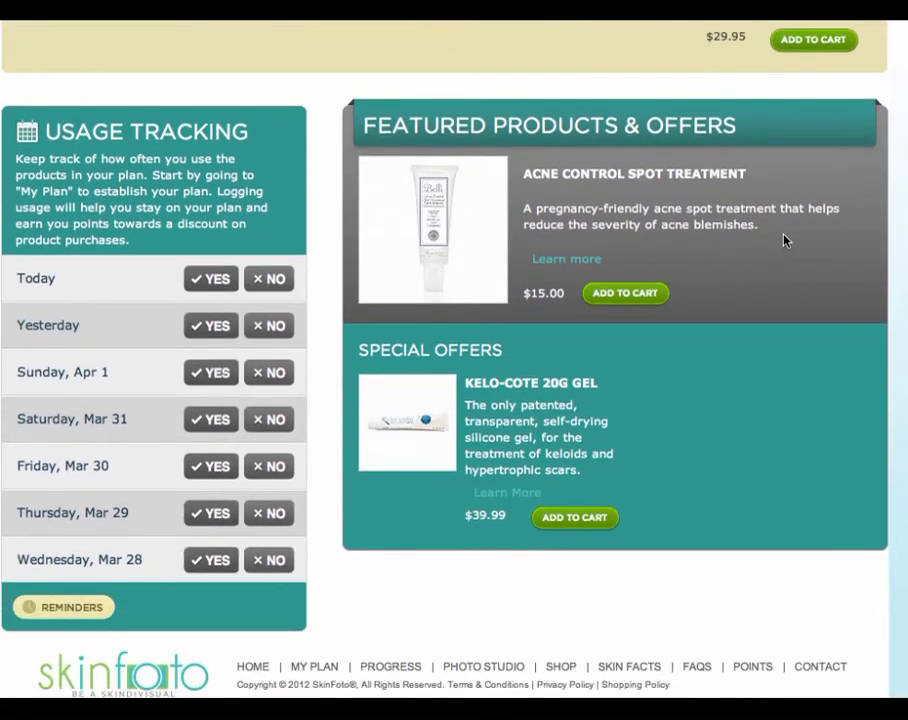
{"action": "scroll", "coordinate": [785, 240], "scroll_direction": "down", "scroll_amount": 1}
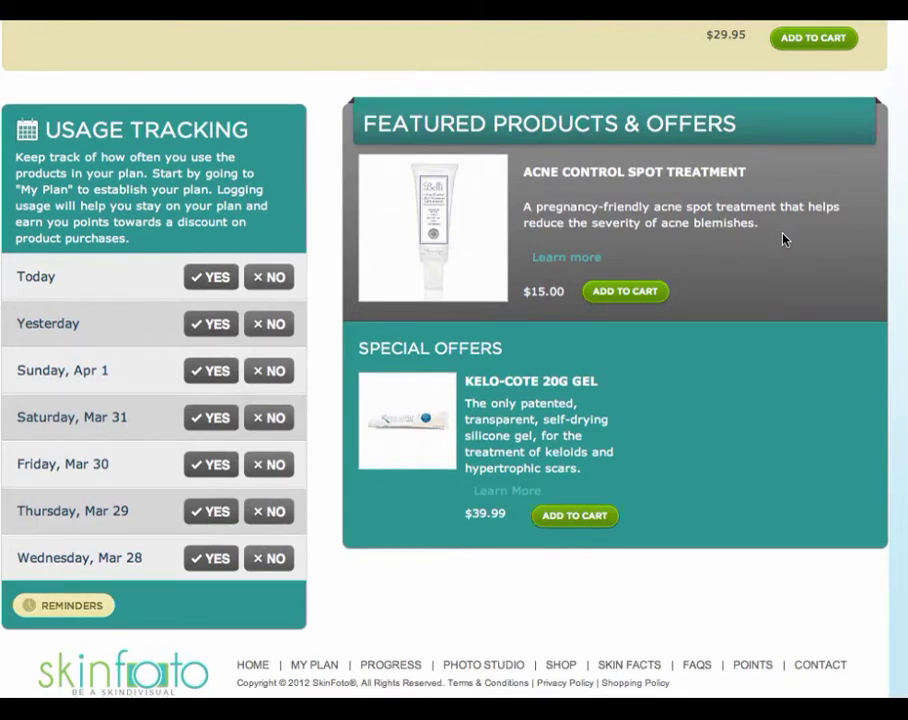
{"action": "left_click", "coordinate": [250, 468]}
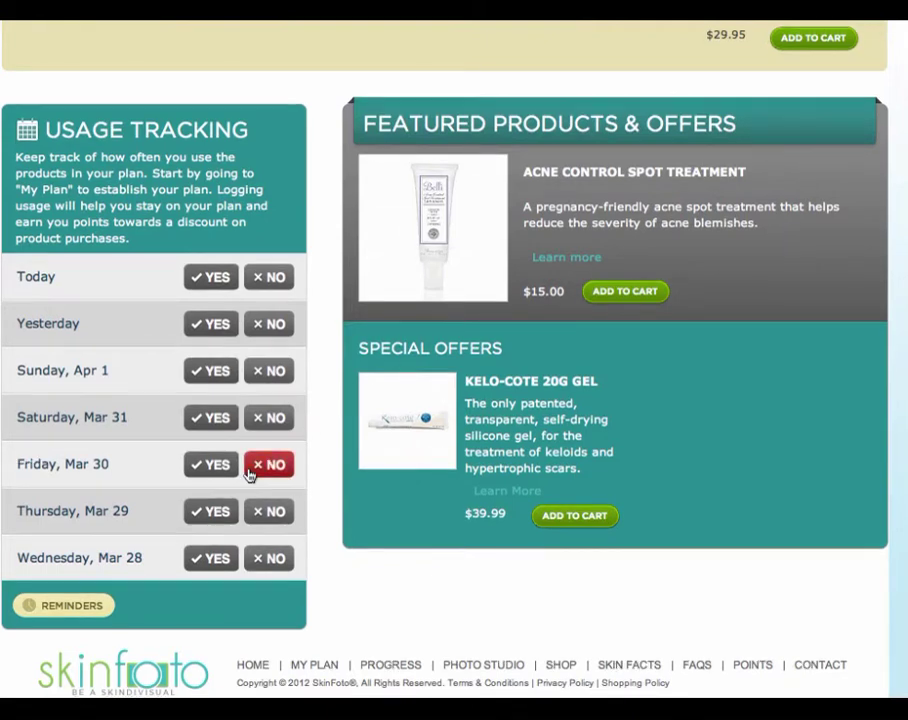
{"action": "left_click", "coordinate": [204, 554]}
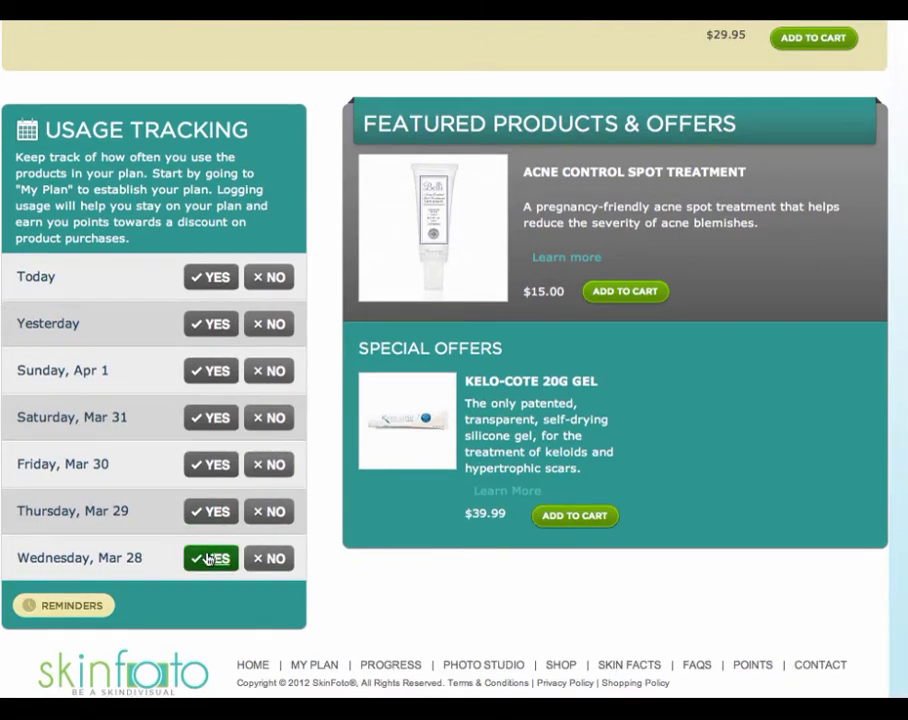
{"action": "left_click", "coordinate": [222, 514]}
{"action": "left_click", "coordinate": [222, 468]}
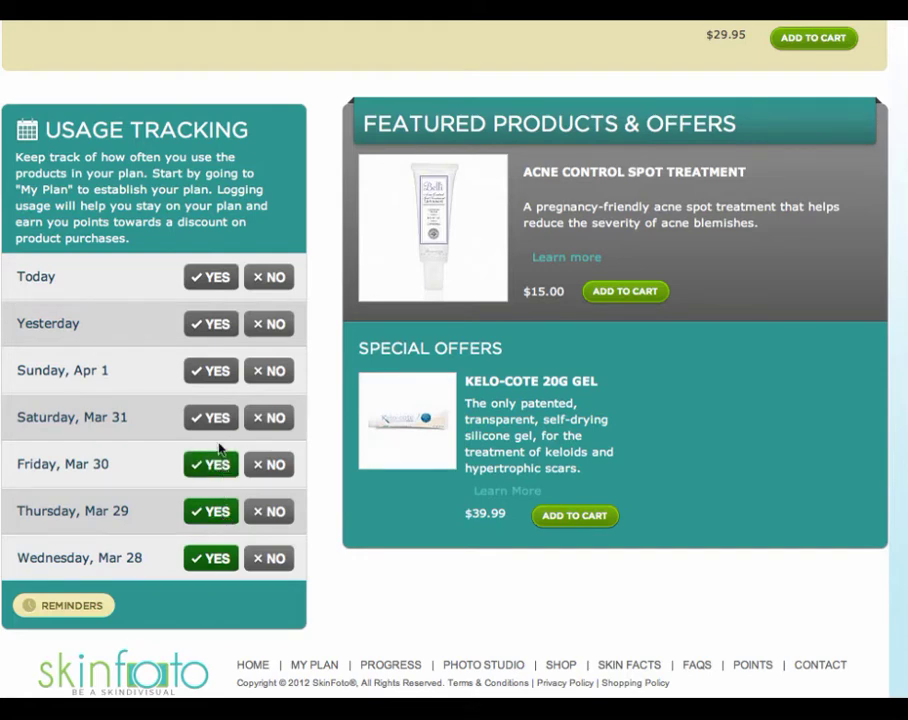
{"action": "left_click", "coordinate": [215, 421]}
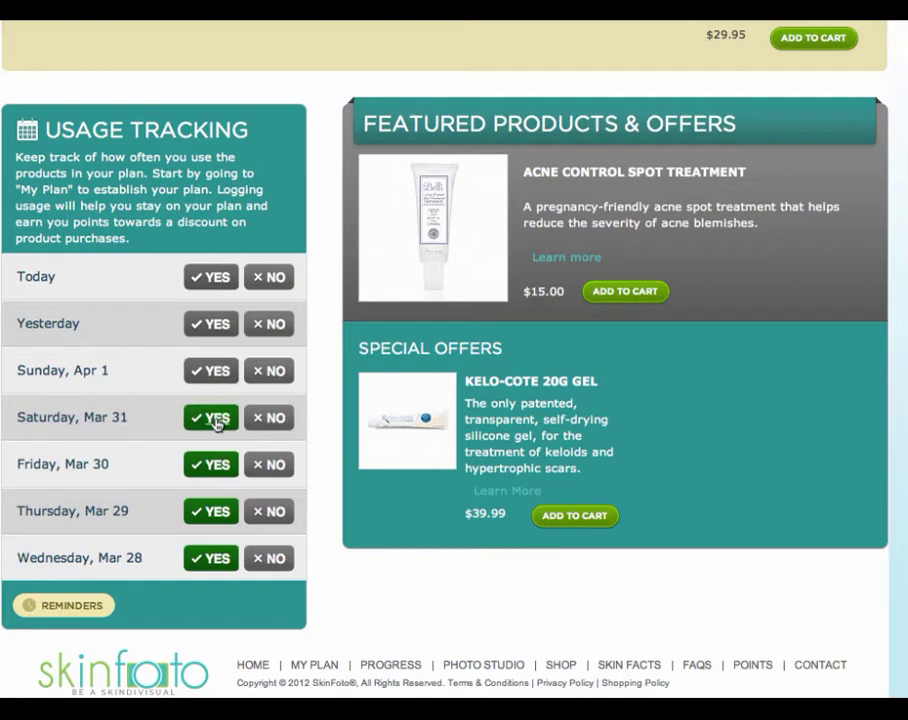
{"action": "left_click", "coordinate": [262, 378]}
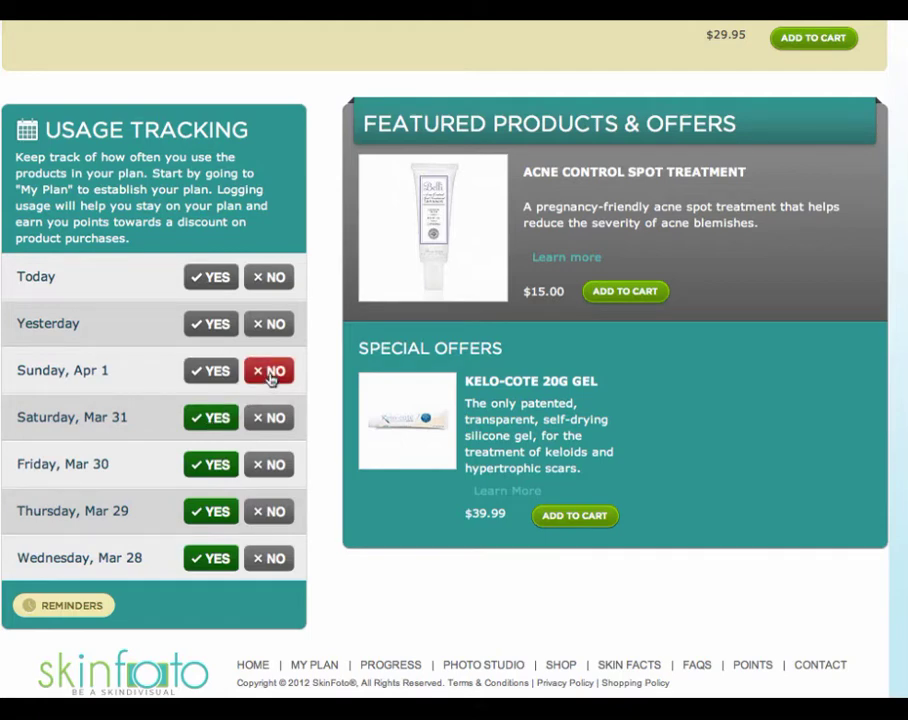
{"action": "left_click", "coordinate": [213, 322]}
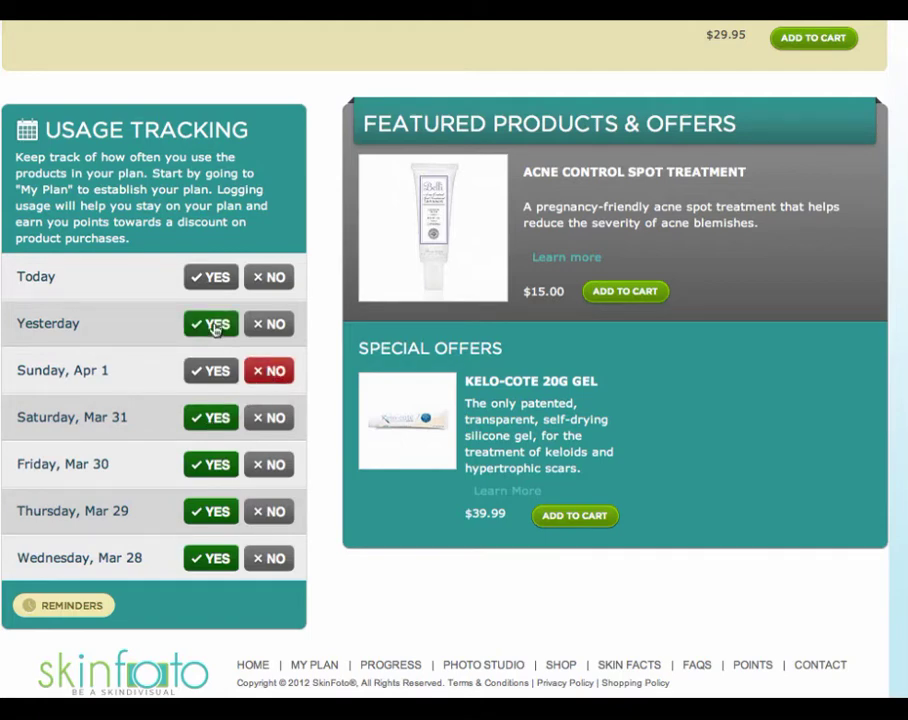
{"action": "left_click", "coordinate": [218, 285]}
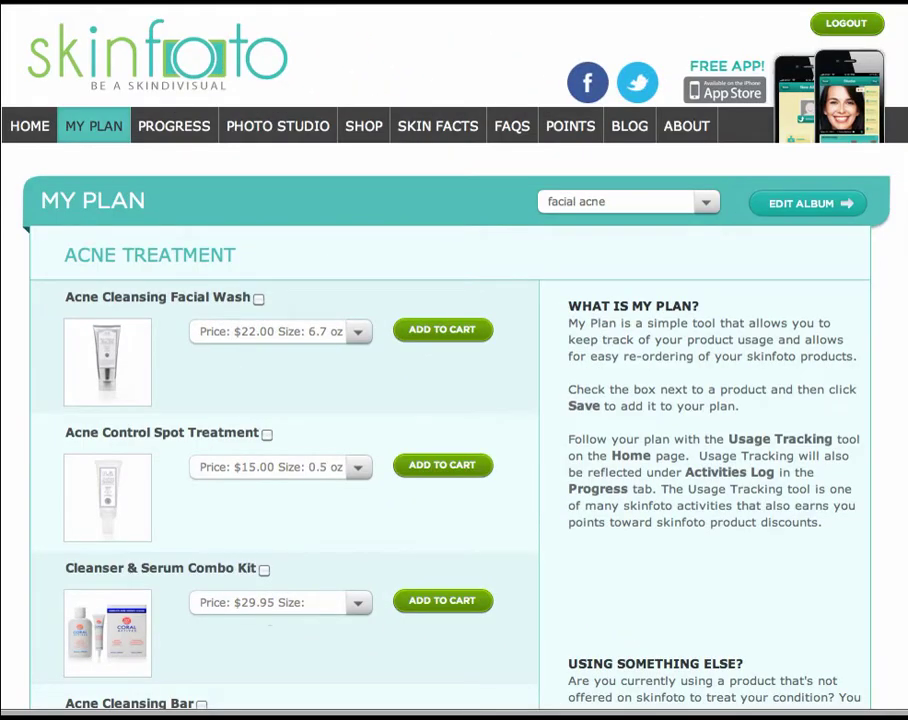
Add Acne Control Spot Treatment to My Plan by ticking its checkbox.
{"action": "scroll", "coordinate": [57, 314], "scroll_direction": "down", "scroll_amount": 1}
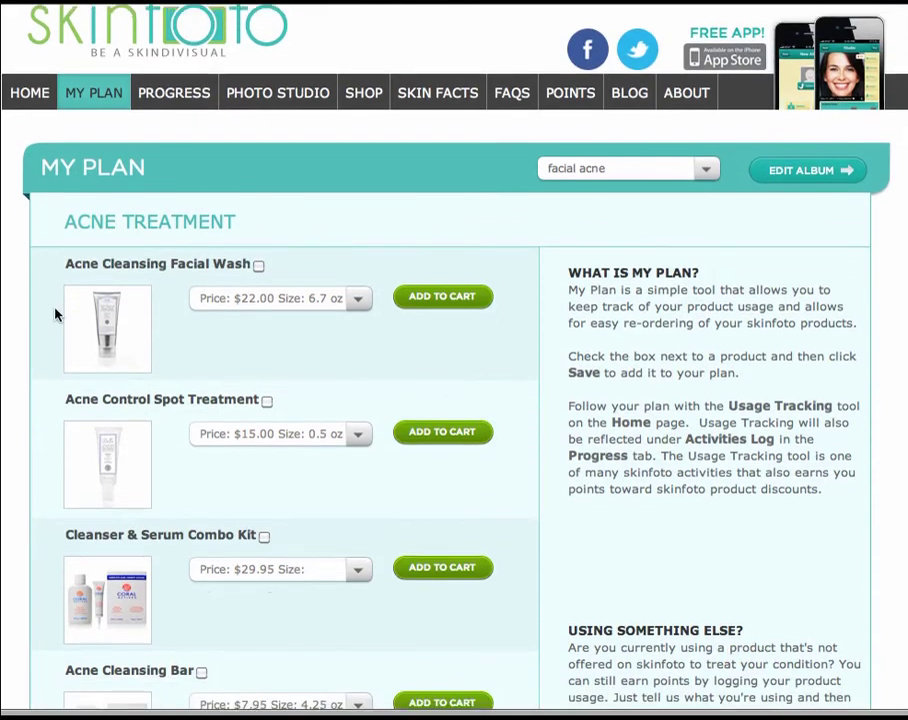
{"action": "scroll", "coordinate": [55, 314], "scroll_direction": "down", "scroll_amount": 4}
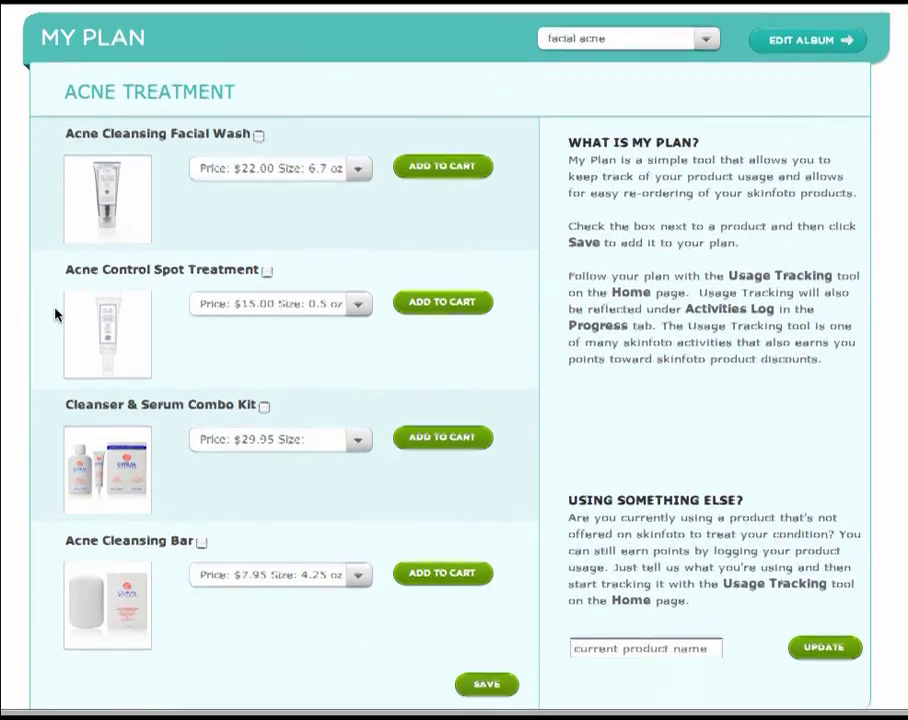
{"action": "scroll", "coordinate": [55, 314], "scroll_direction": "down", "scroll_amount": 1}
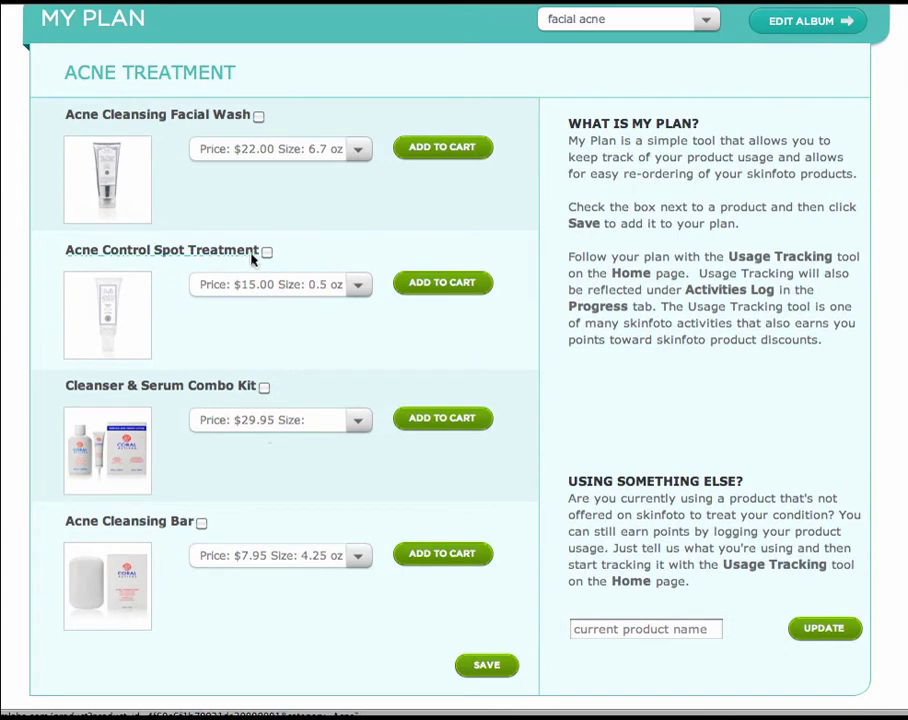
{"action": "left_click", "coordinate": [267, 253]}
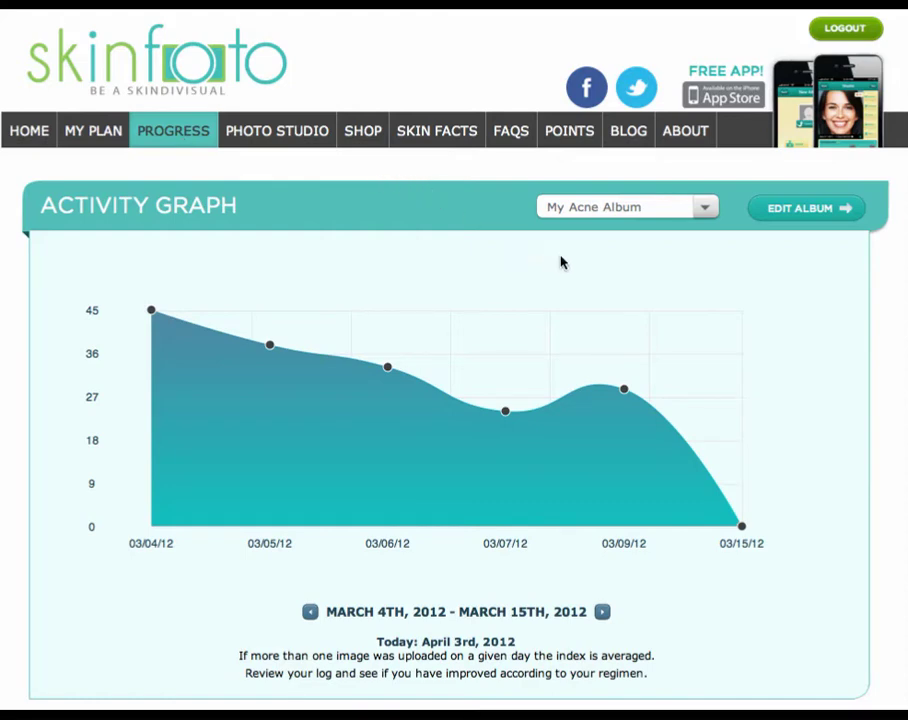
Check the 03/09/12 score on the Activity Graph and read through the Activities Log entries.
{"action": "mouse_move", "coordinate": [596, 278]}
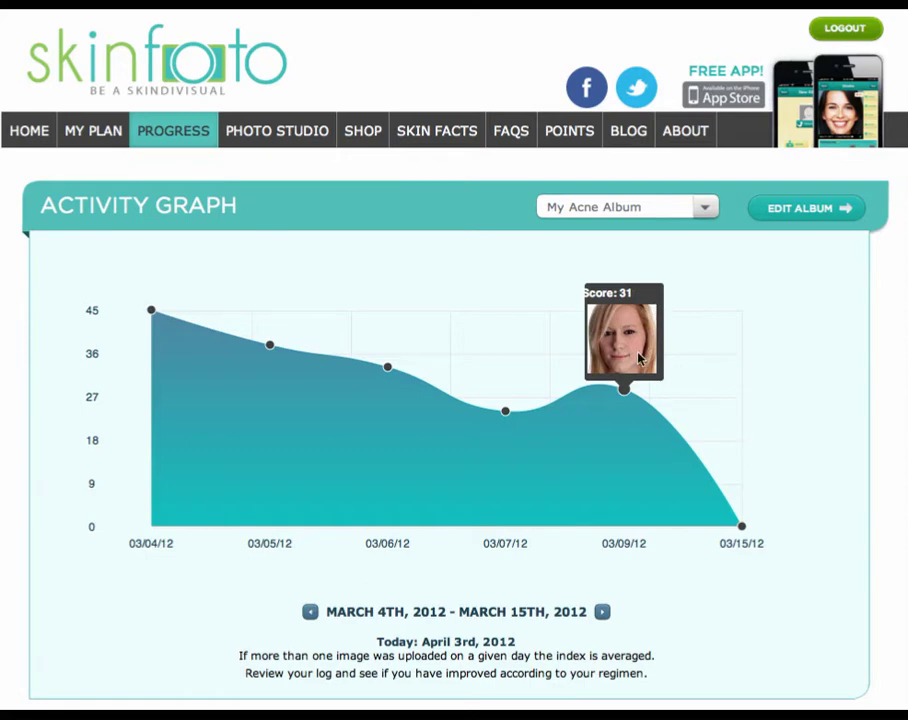
{"action": "scroll", "coordinate": [622, 475], "scroll_direction": "down", "scroll_amount": 3}
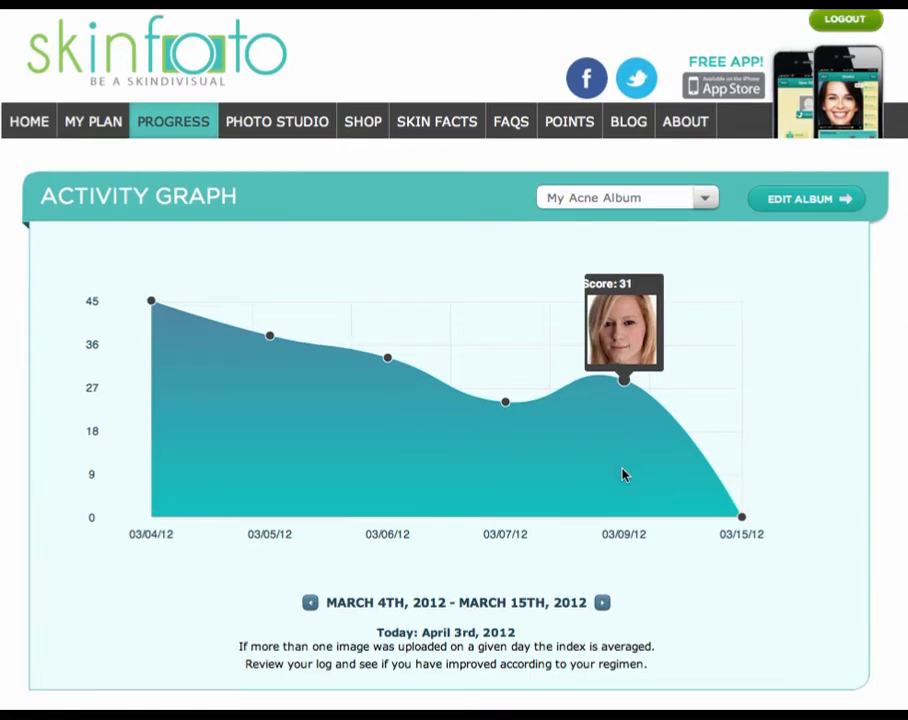
{"action": "scroll", "coordinate": [622, 475], "scroll_direction": "down", "scroll_amount": 3}
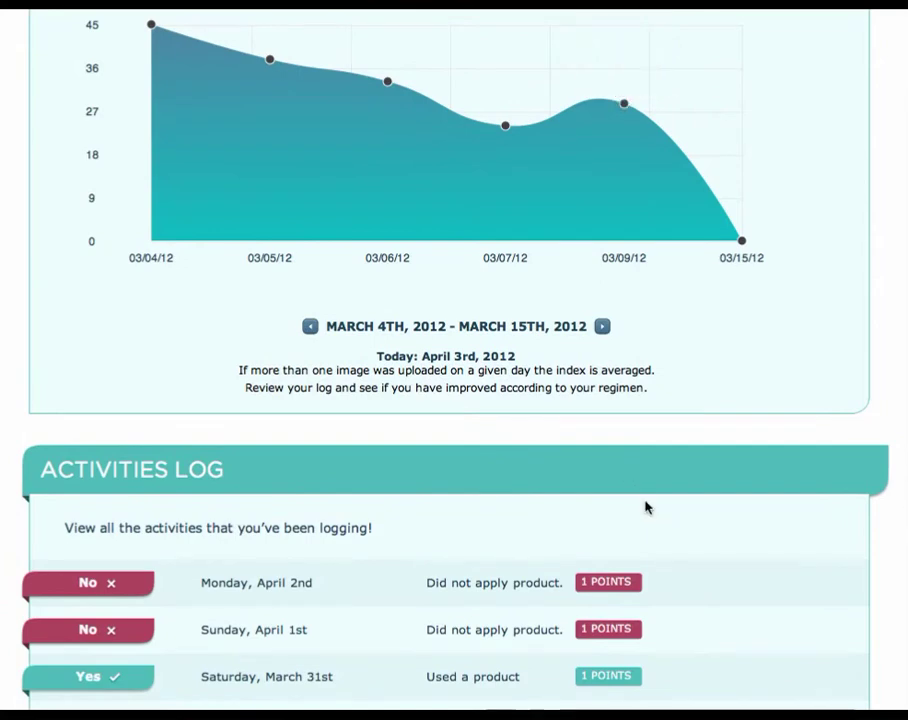
{"action": "scroll", "coordinate": [645, 507], "scroll_direction": "down", "scroll_amount": 2}
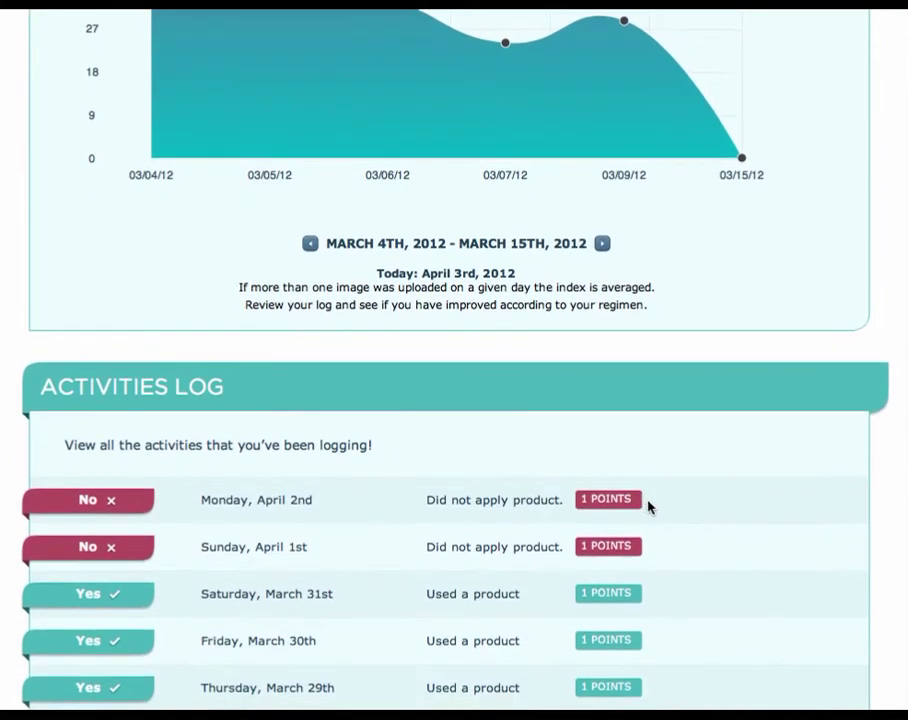
{"action": "scroll", "coordinate": [669, 518], "scroll_direction": "down", "scroll_amount": 2}
{"action": "scroll", "coordinate": [669, 518], "scroll_direction": "down", "scroll_amount": 1}
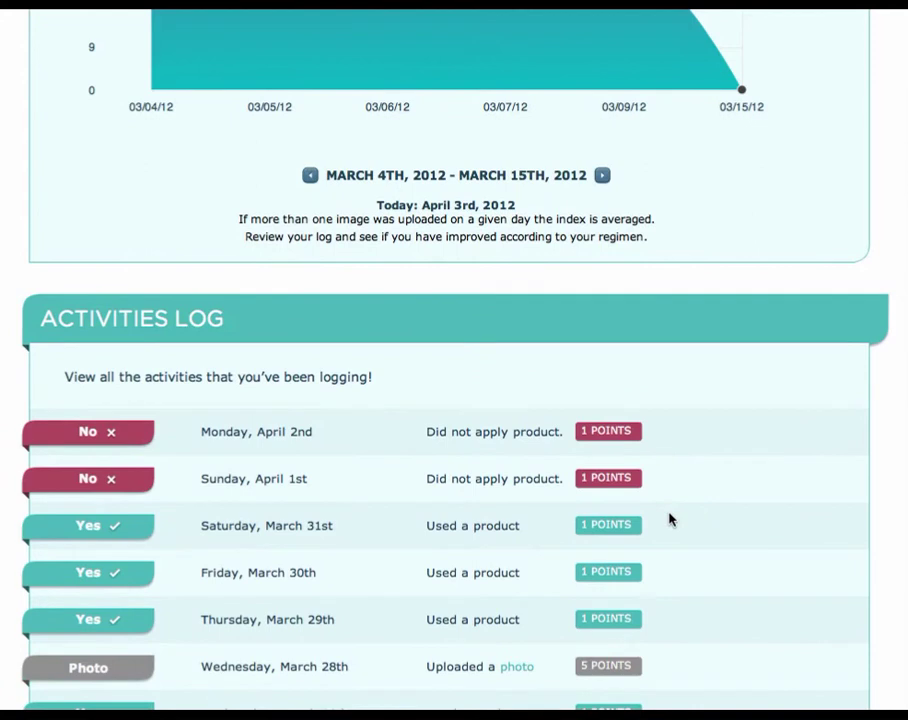
{"action": "scroll", "coordinate": [679, 521], "scroll_direction": "down", "scroll_amount": 2}
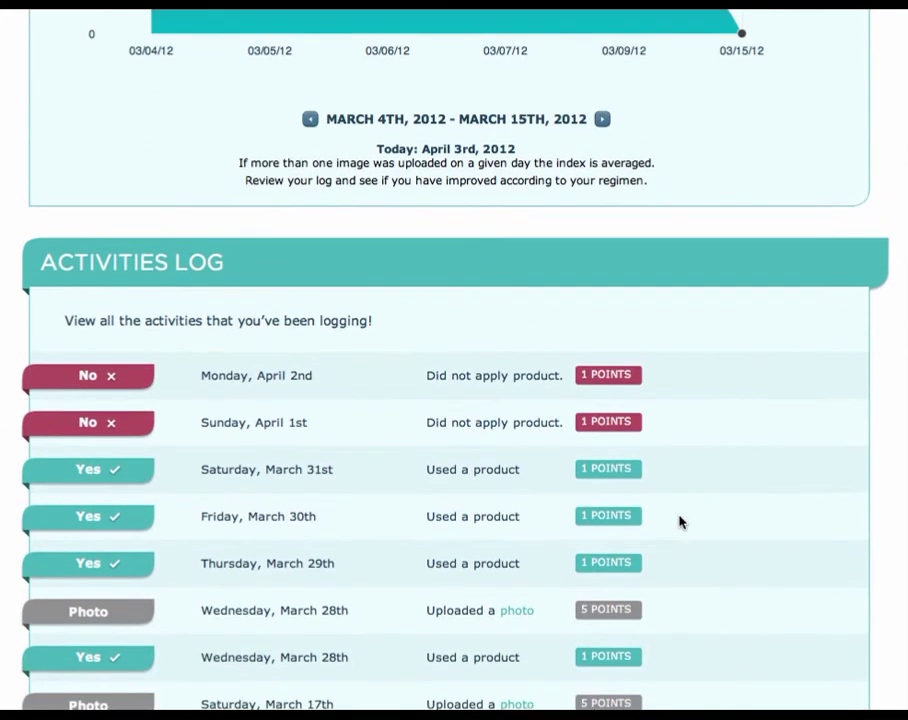
{"action": "scroll", "coordinate": [679, 521], "scroll_direction": "down", "scroll_amount": 1}
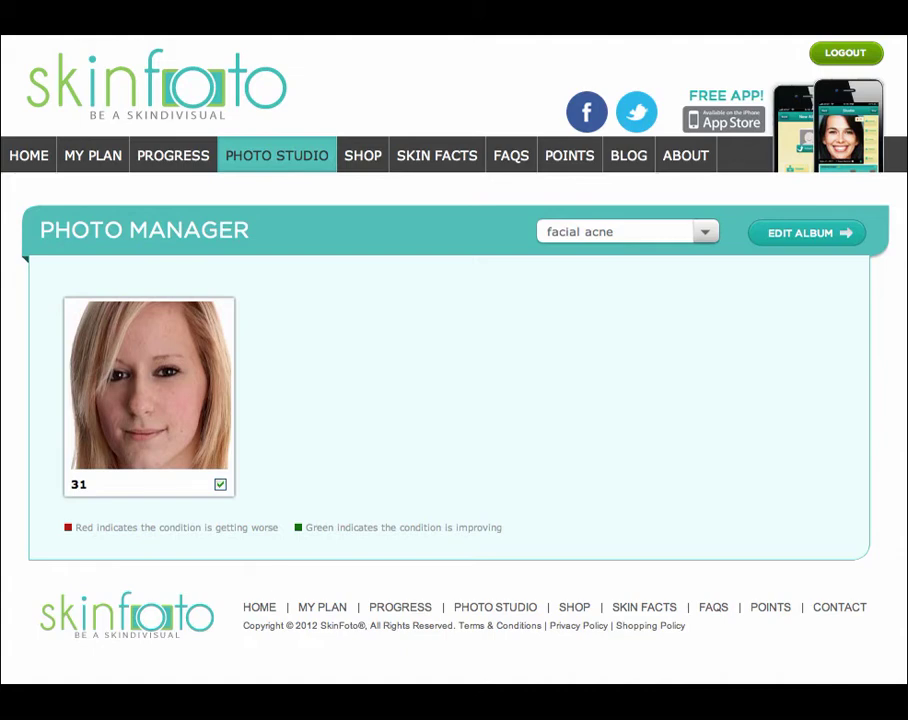
Donate the facial acne photo to Find Similar, agreeing to share it, and close the thank-you alert.
{"action": "mouse_move", "coordinate": [75, 492]}
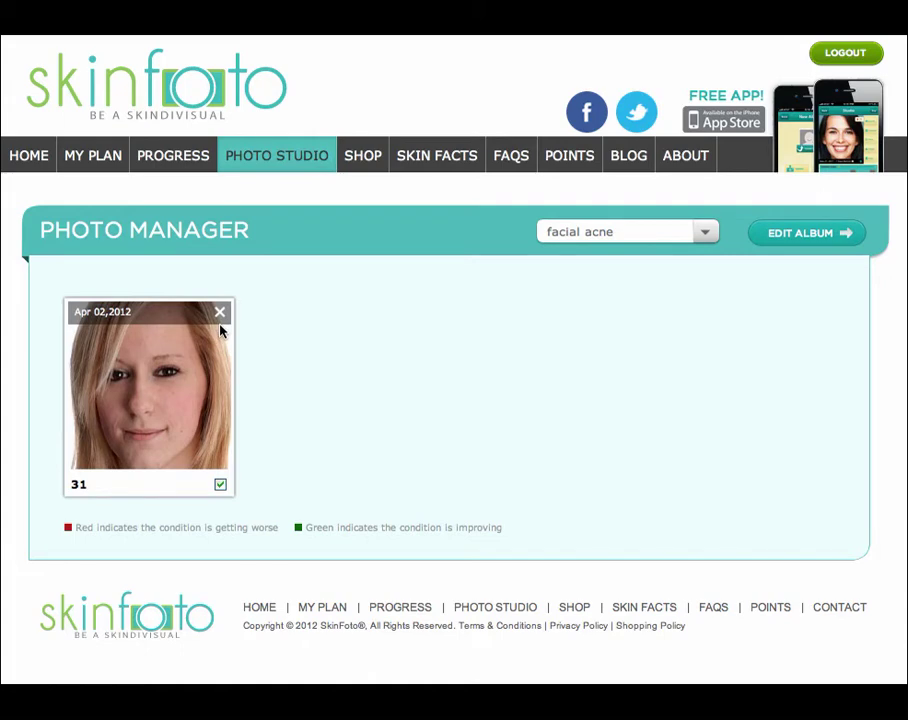
{"action": "left_click", "coordinate": [221, 485]}
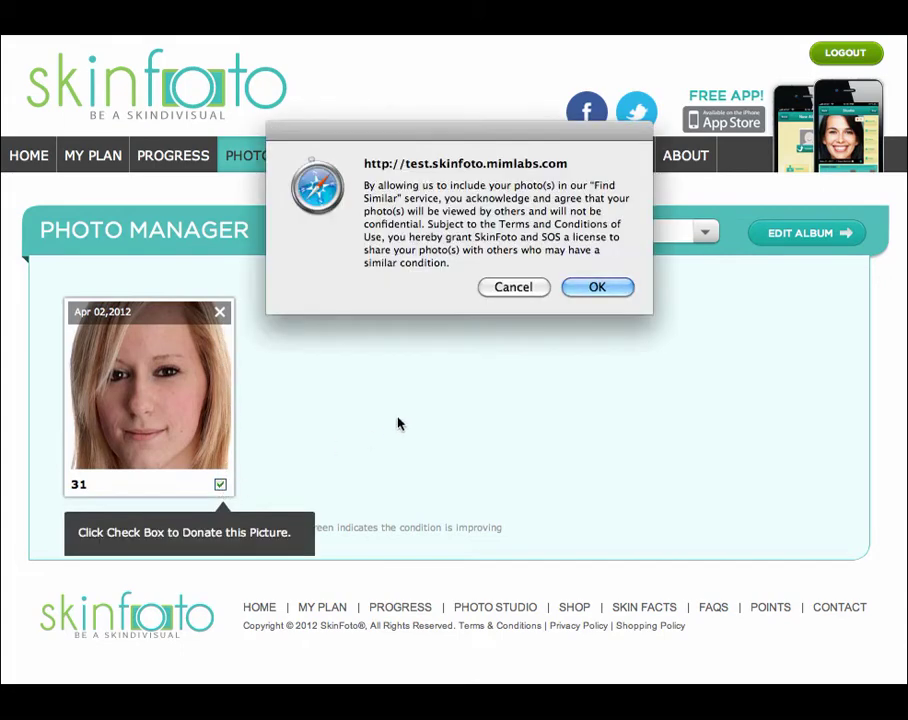
{"action": "left_click", "coordinate": [597, 288]}
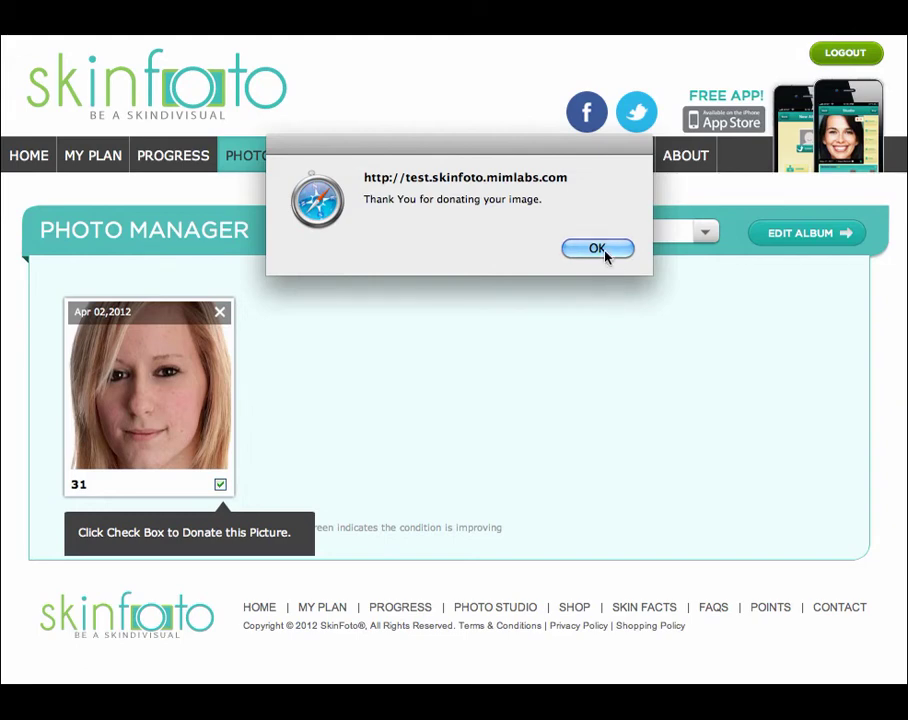
{"action": "left_click", "coordinate": [604, 251]}
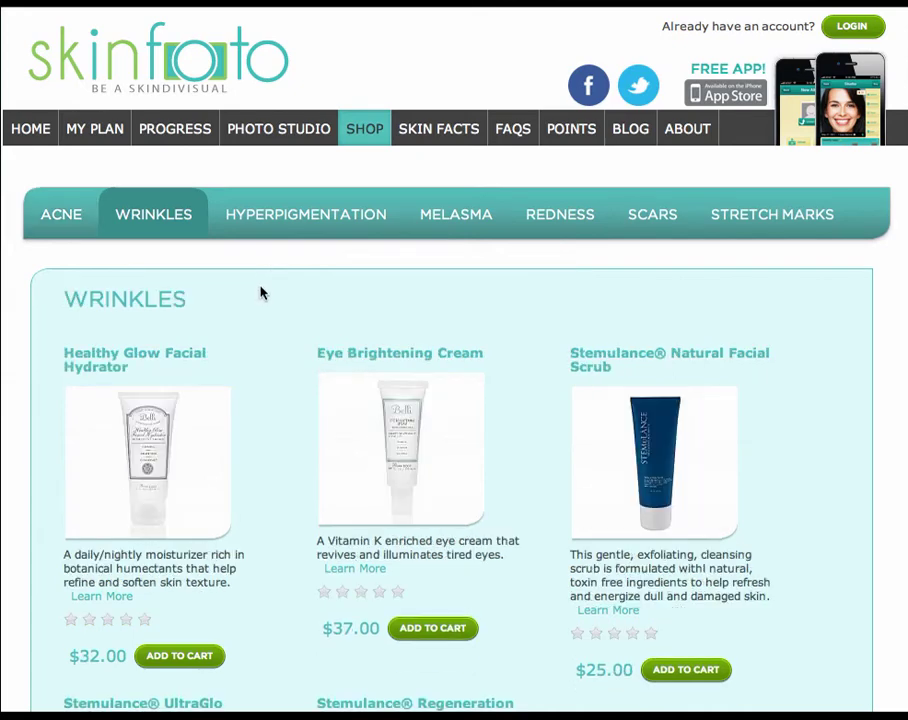
Compare the Hyperpigmentation and Acne products, then read the Acne Control Spot Treatment page ($15.00, 0.5 oz).
{"action": "left_click", "coordinate": [303, 231]}
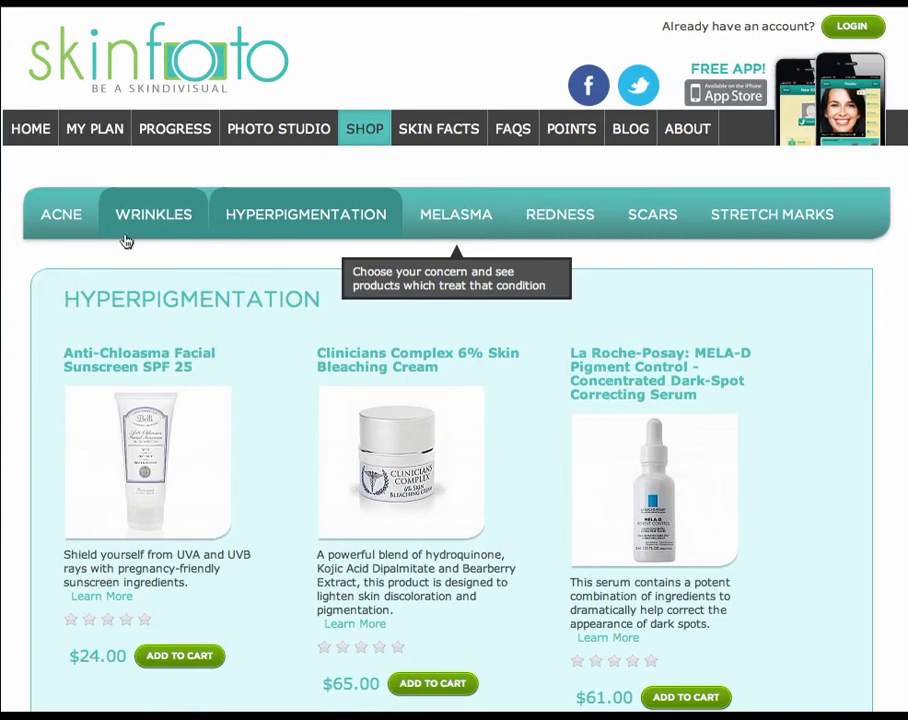
{"action": "left_click", "coordinate": [75, 235]}
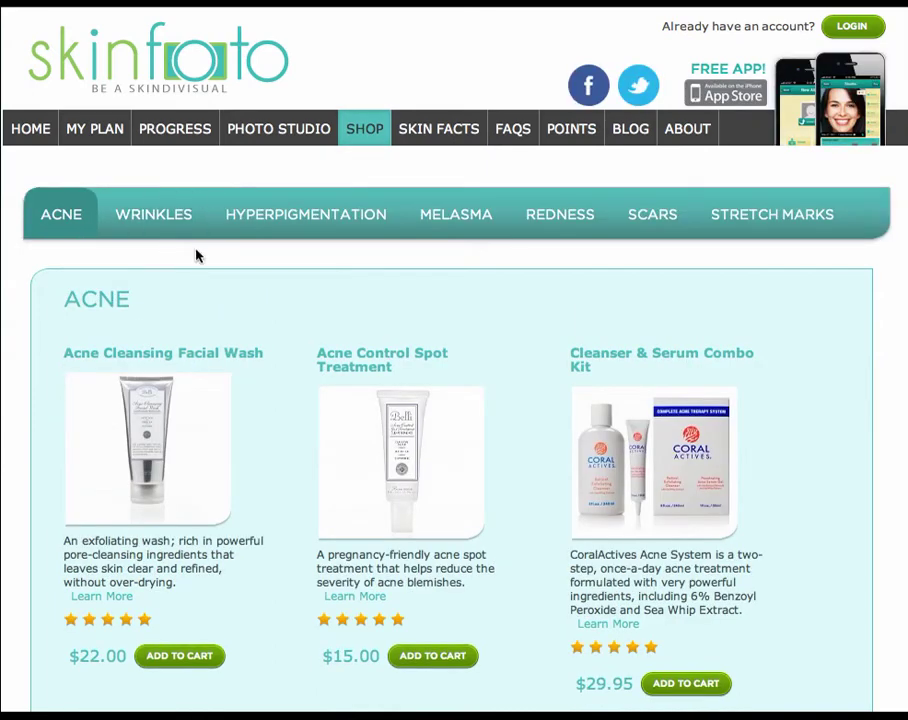
{"action": "left_click", "coordinate": [349, 362]}
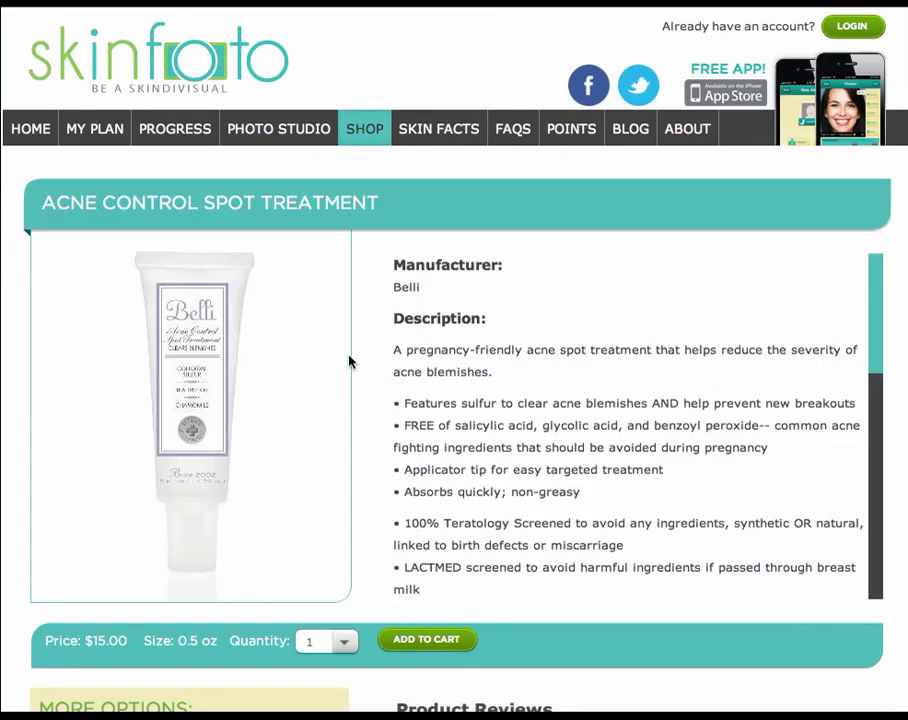
{"action": "scroll", "coordinate": [555, 393], "scroll_direction": "down", "scroll_amount": 10}
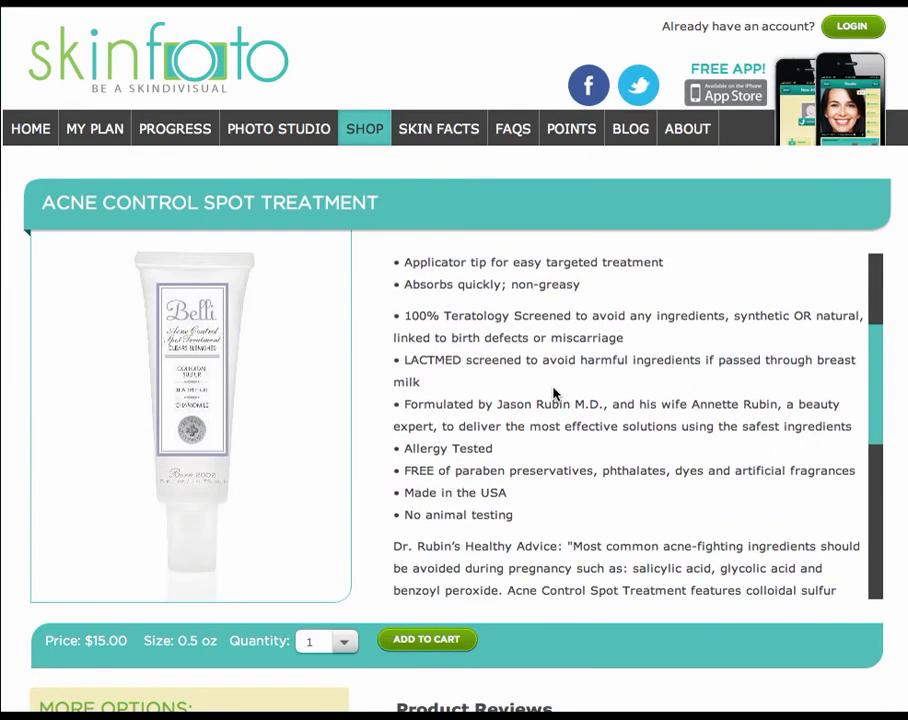
{"action": "scroll", "coordinate": [555, 393], "scroll_direction": "down", "scroll_amount": 8}
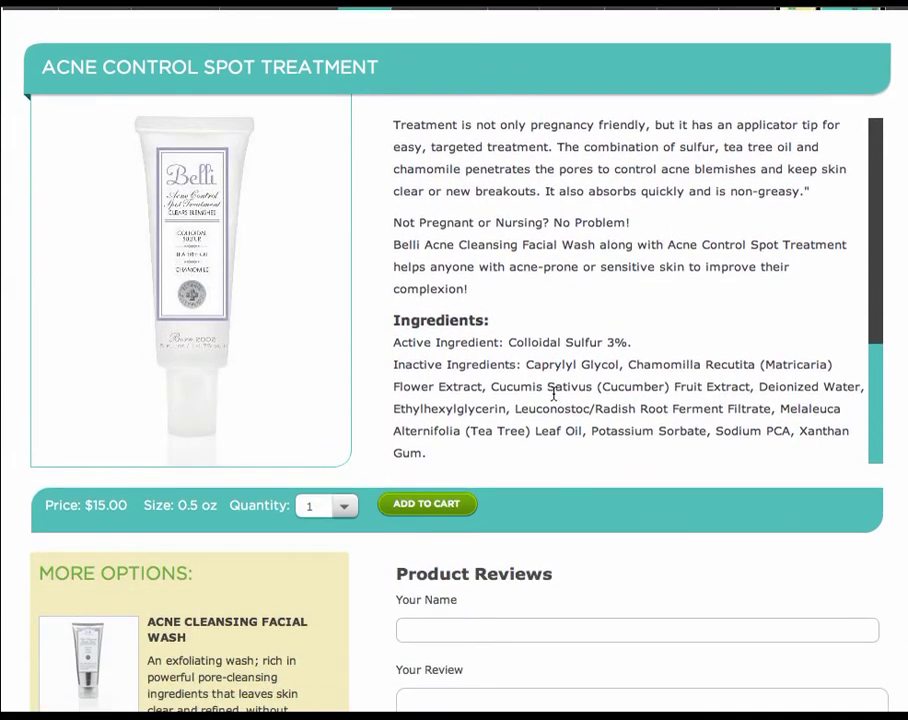
{"action": "scroll", "coordinate": [555, 393], "scroll_direction": "down", "scroll_amount": 7}
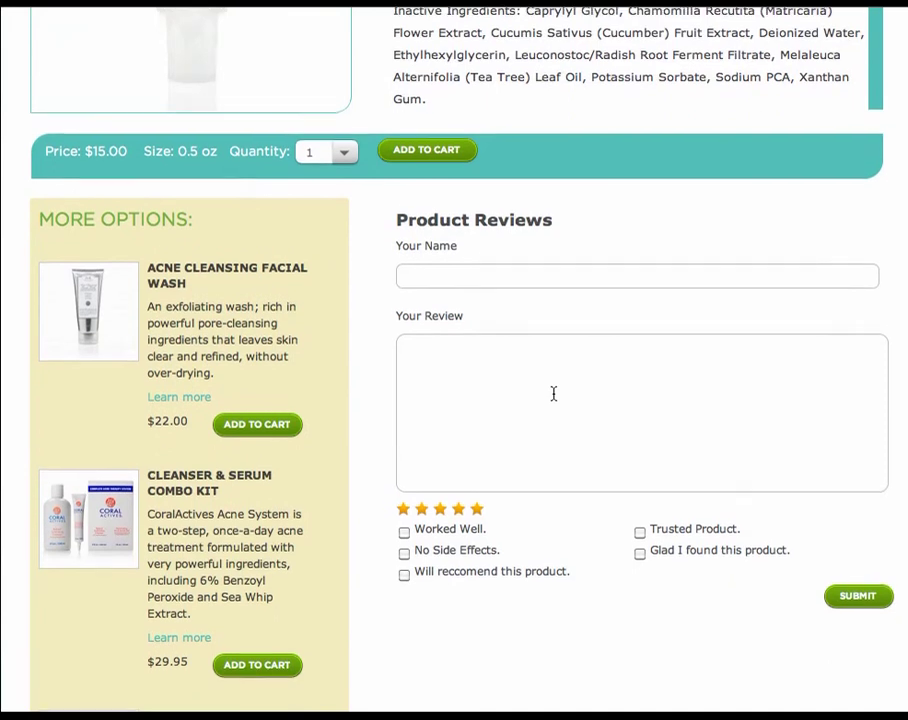
Enter the reviewer's name and the review 'More effective than other products I've tried recently'.
{"action": "left_click", "coordinate": [551, 272]}
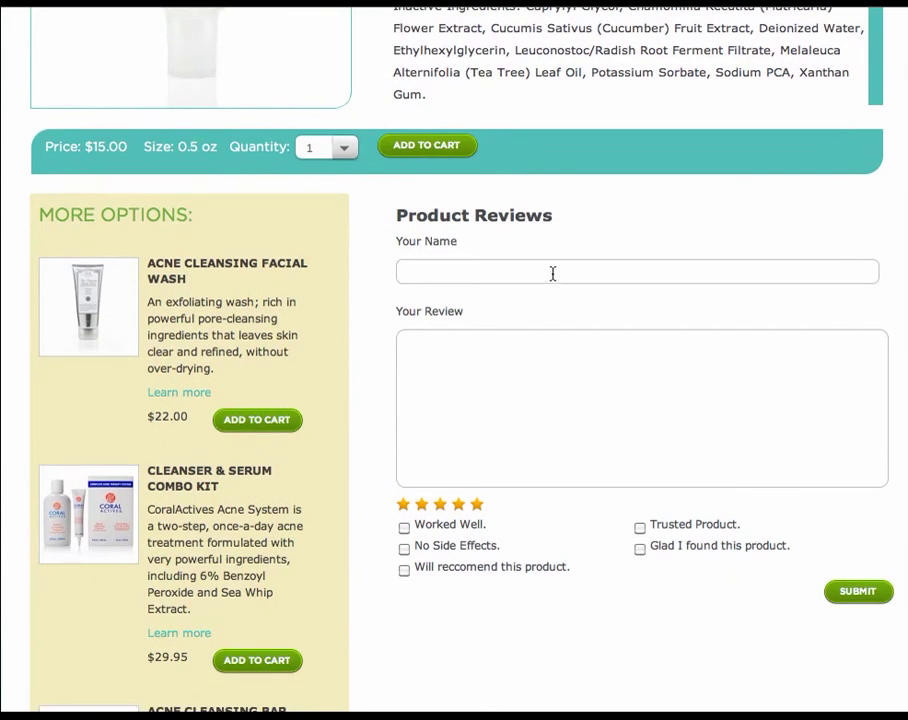
{"action": "type", "text": "Jayne Tester"}
{"action": "left_click", "coordinate": [596, 374]}
{"action": "type", "text": "More "}
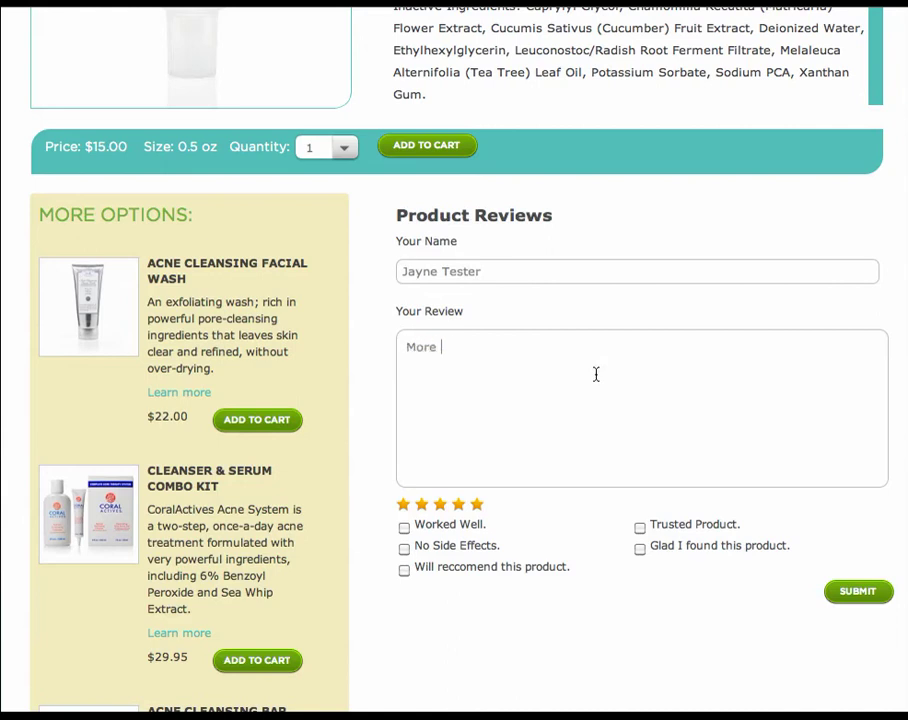
{"action": "type", "text": "effective tha"}
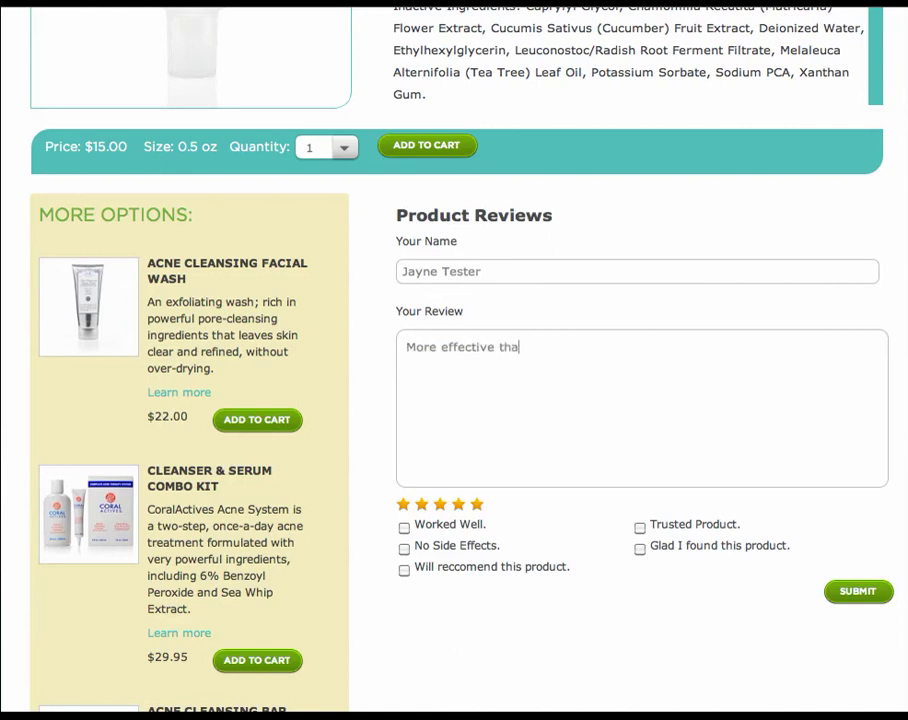
{"action": "type", "text": "n other products"}
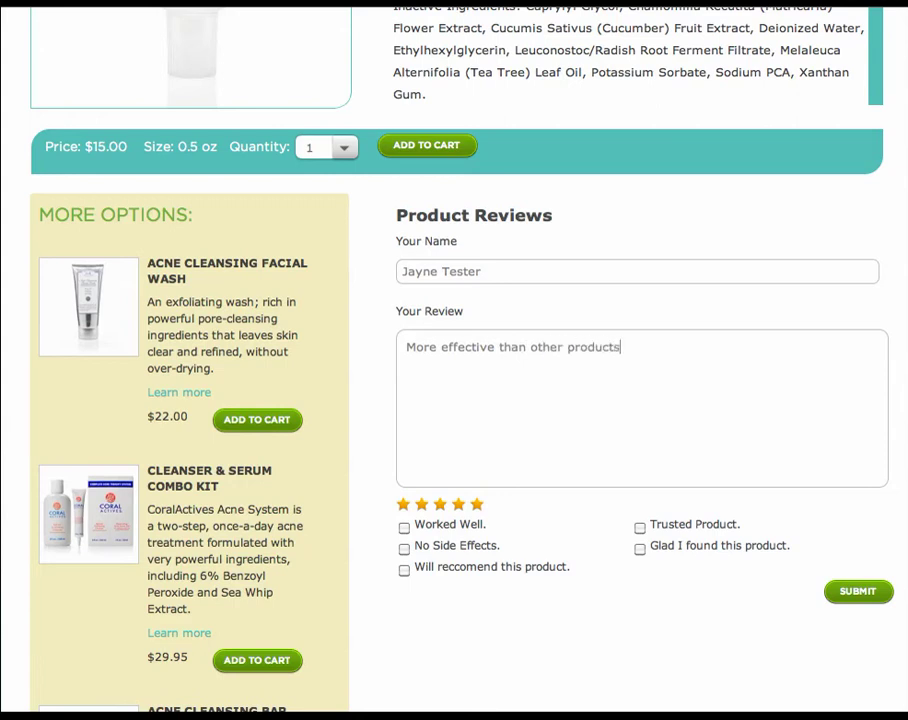
{"action": "type", "text": " \"I've tried recently"}
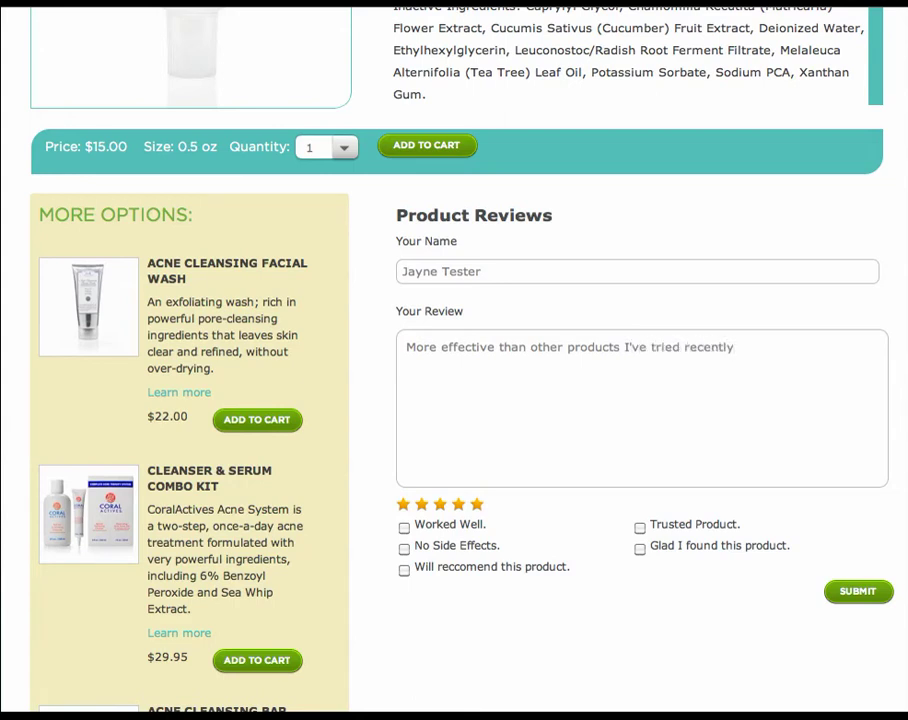
Tick worked well, will recommend and glad I found it, rate five stars, and submit the review.
{"action": "left_click", "coordinate": [404, 528]}
{"action": "left_click", "coordinate": [404, 570]}
{"action": "left_click", "coordinate": [640, 549]}
{"action": "left_click", "coordinate": [477, 505]}
{"action": "left_click", "coordinate": [862, 593]}
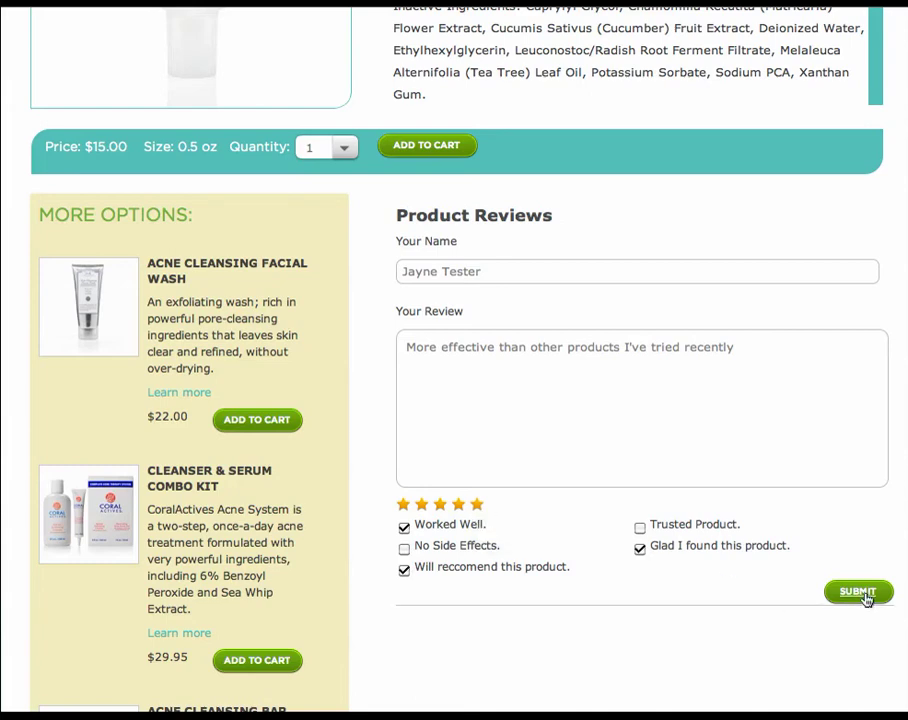
{"action": "scroll", "coordinate": [728, 632], "scroll_direction": "down", "scroll_amount": 1}
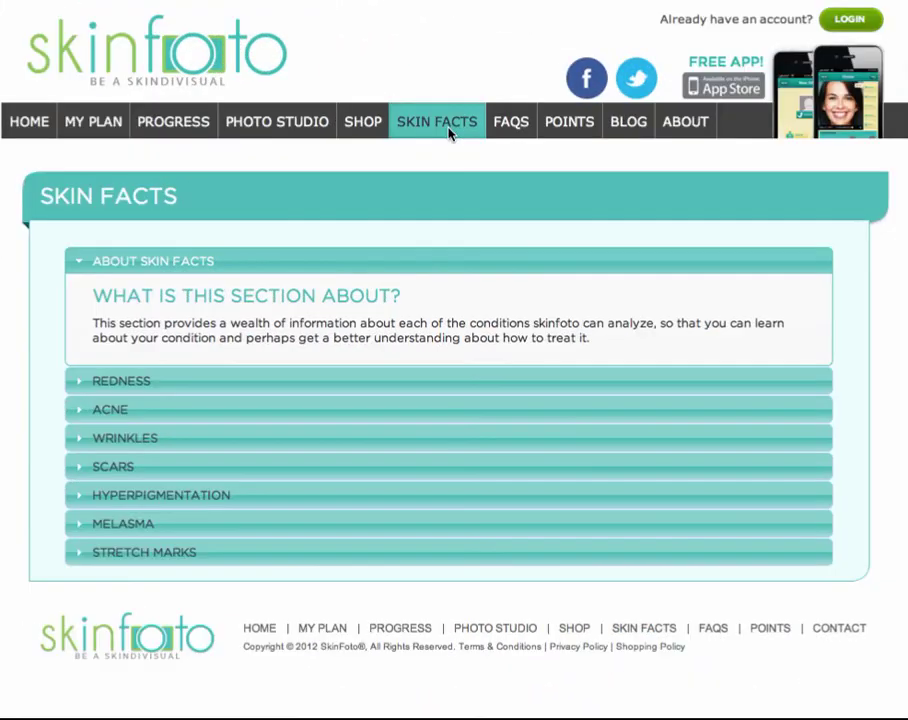
Expand the Redness section and read through the red face causes text and photos.
{"action": "left_click", "coordinate": [79, 387]}
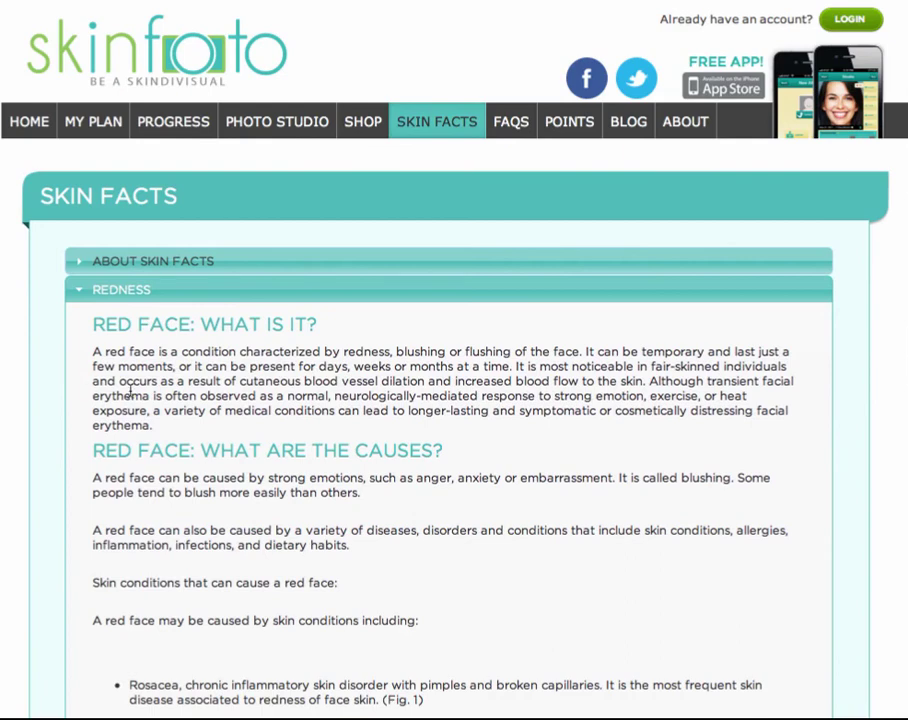
{"action": "scroll", "coordinate": [212, 428], "scroll_direction": "down", "scroll_amount": 10}
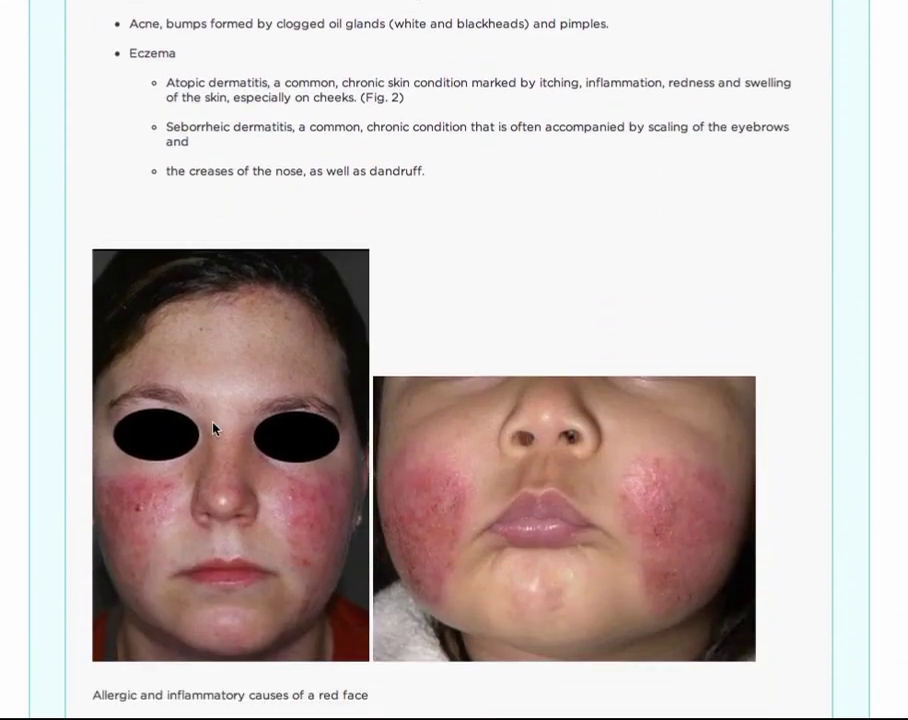
{"action": "scroll", "coordinate": [212, 428], "scroll_direction": "down", "scroll_amount": 5}
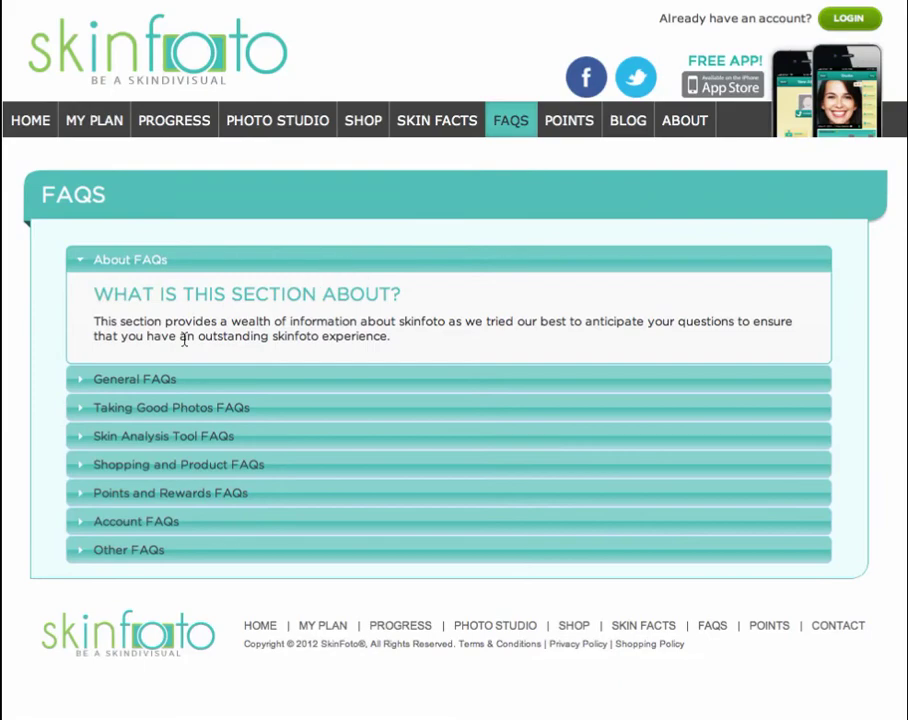
Expand and read the General FAQs, then the Taking Good Photos FAQs.
{"action": "left_click", "coordinate": [76, 381]}
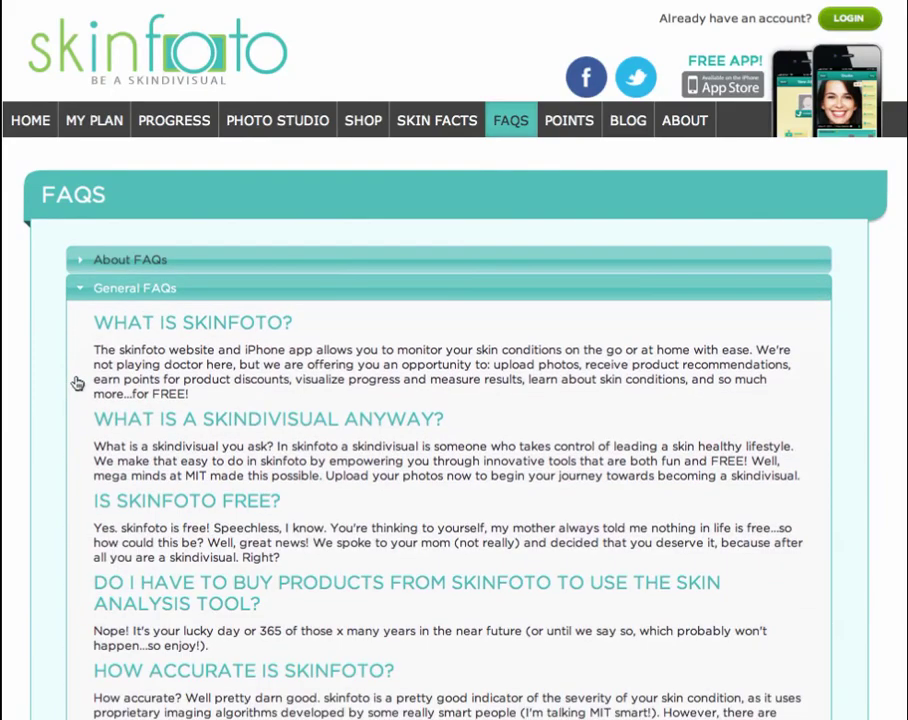
{"action": "scroll", "coordinate": [238, 409], "scroll_direction": "down", "scroll_amount": 5}
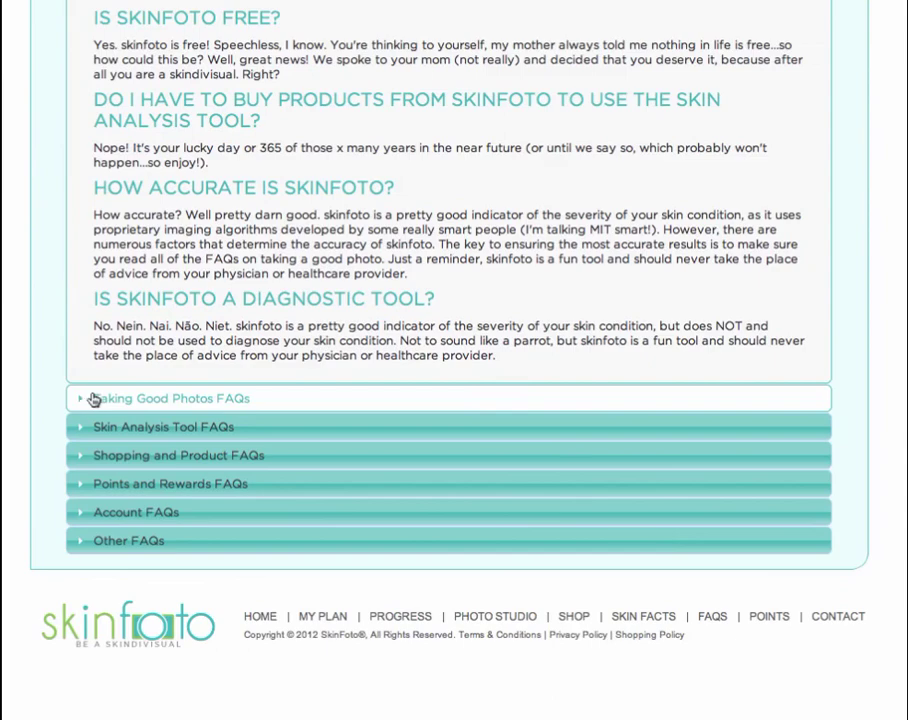
{"action": "left_click", "coordinate": [80, 400]}
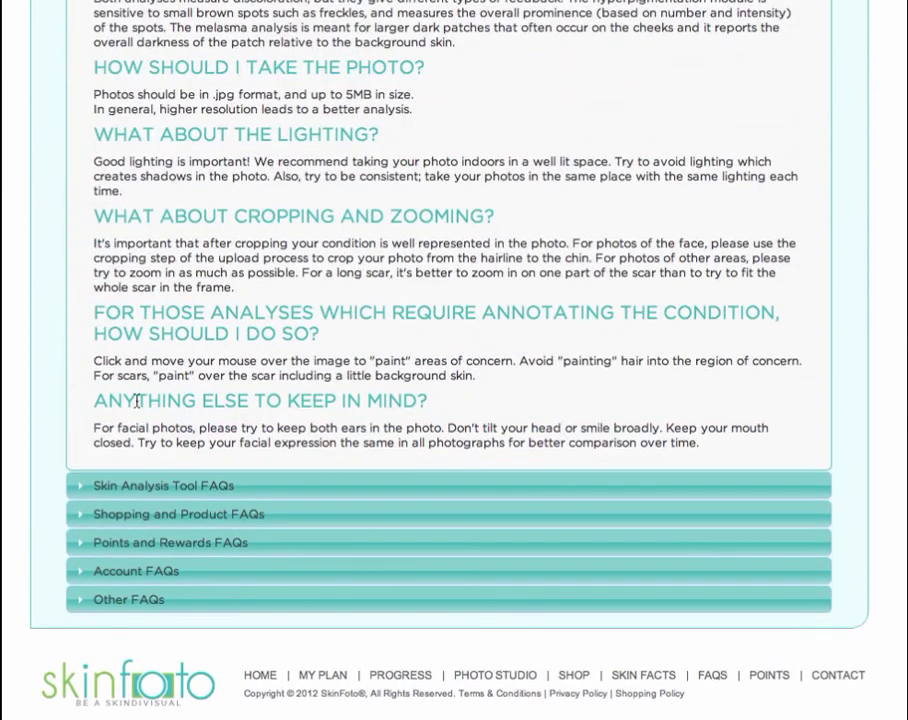
{"action": "scroll", "coordinate": [280, 392], "scroll_direction": "up", "scroll_amount": 5}
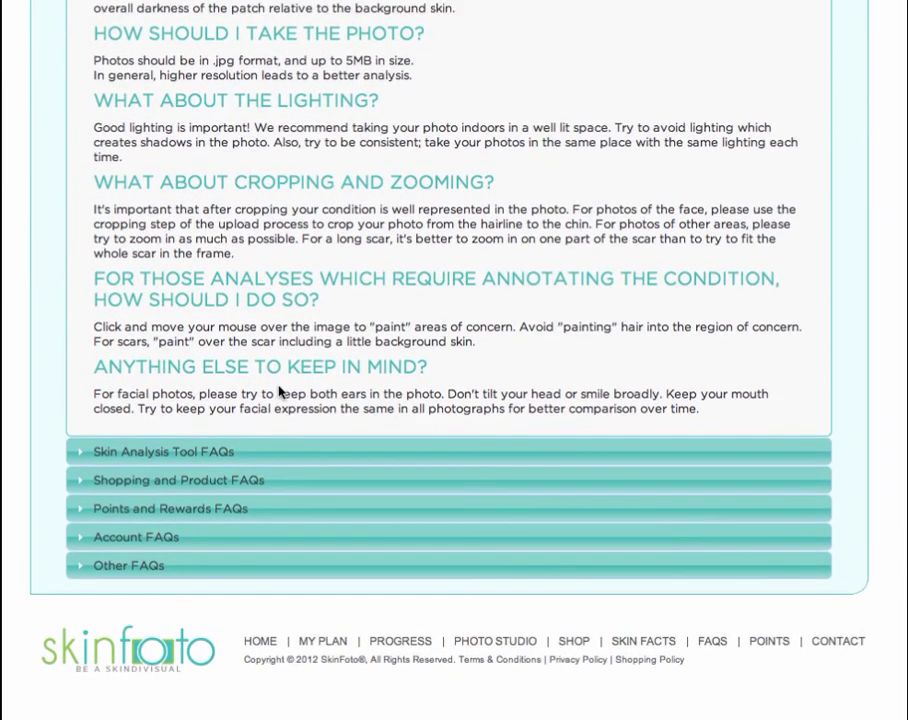